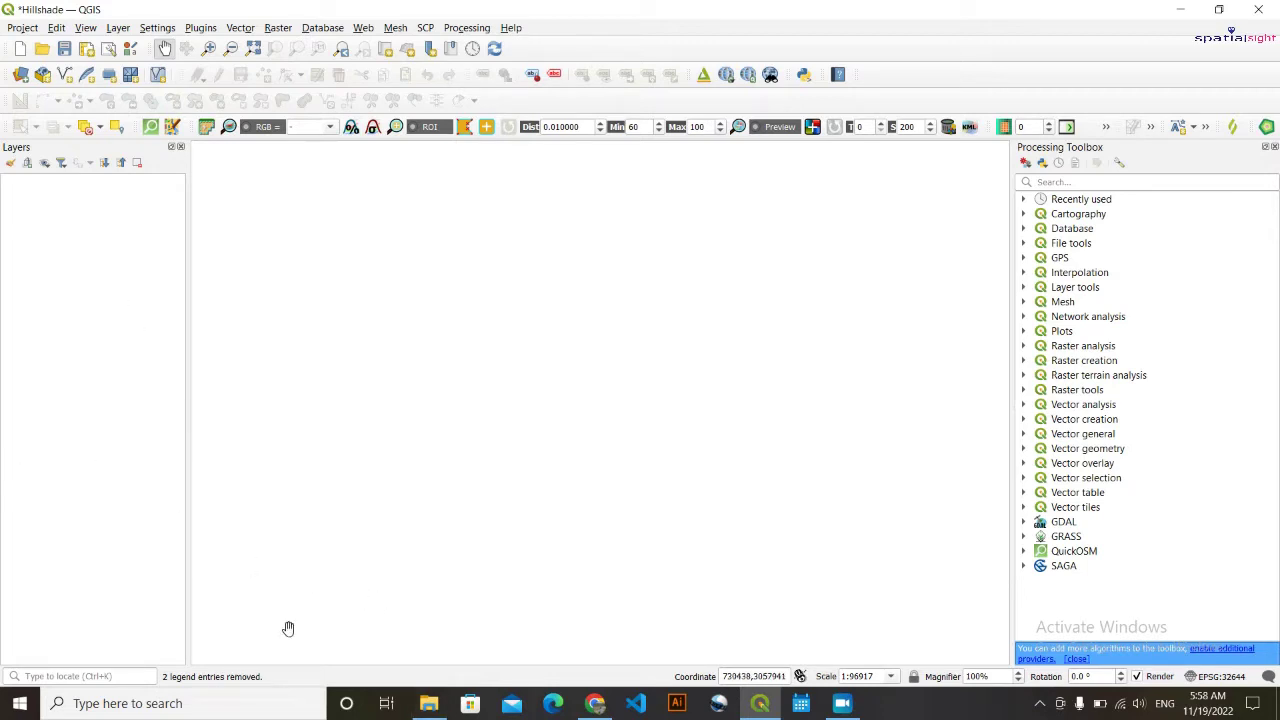
Add dem_butwal.tif from the Lab2.4 data folder as a grayscale DEM layer (59–998).
click(446, 707)
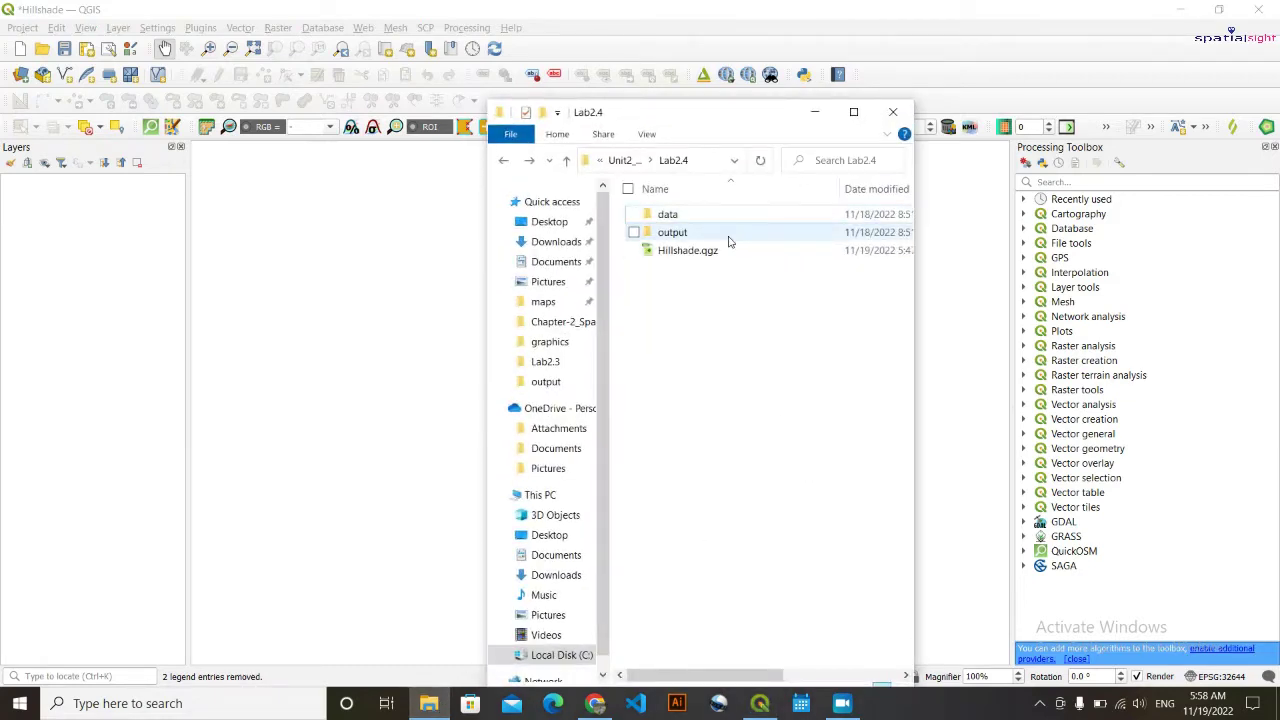
double_click(716, 214)
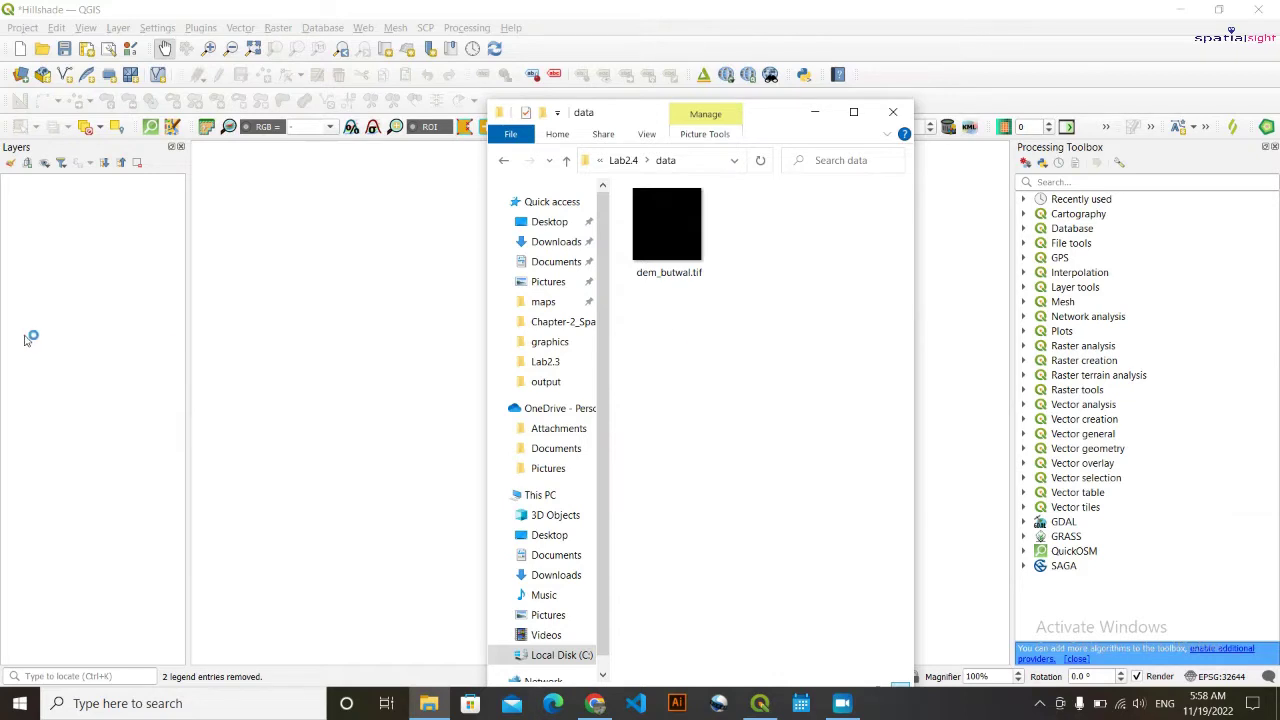
click(698, 240)
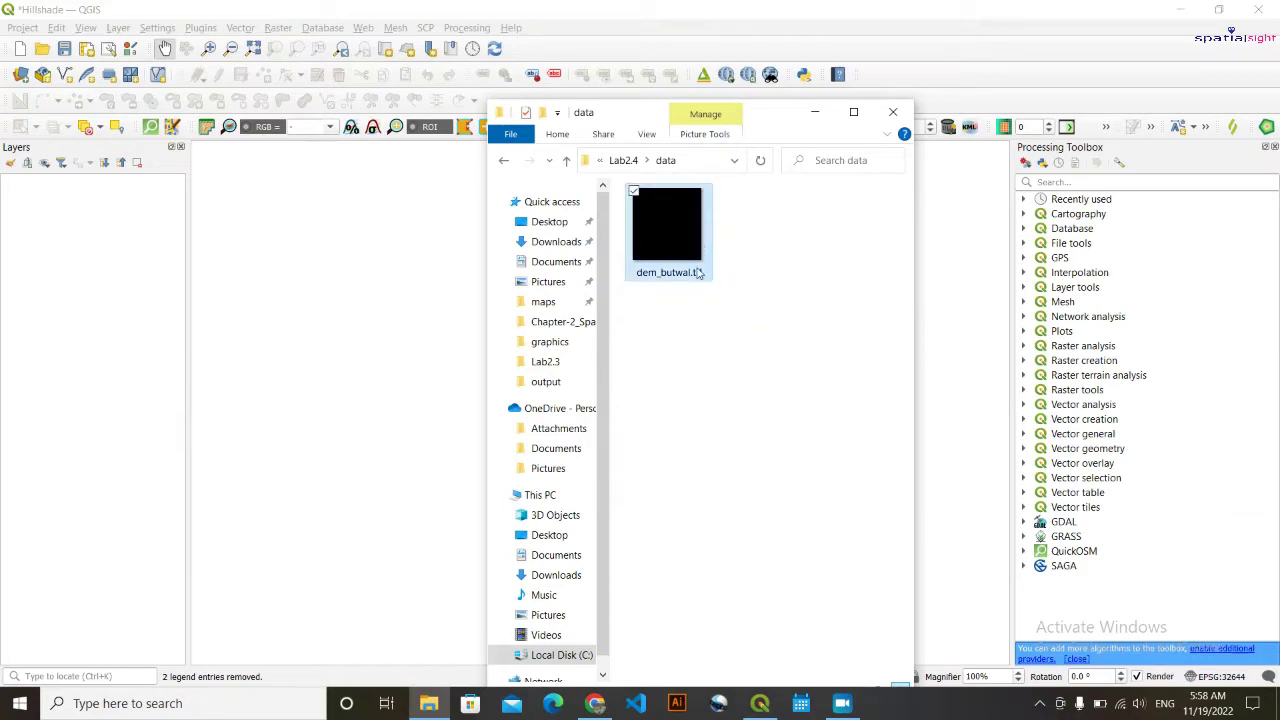
drag(661, 255, 69, 286)
click(815, 112)
click(149, 405)
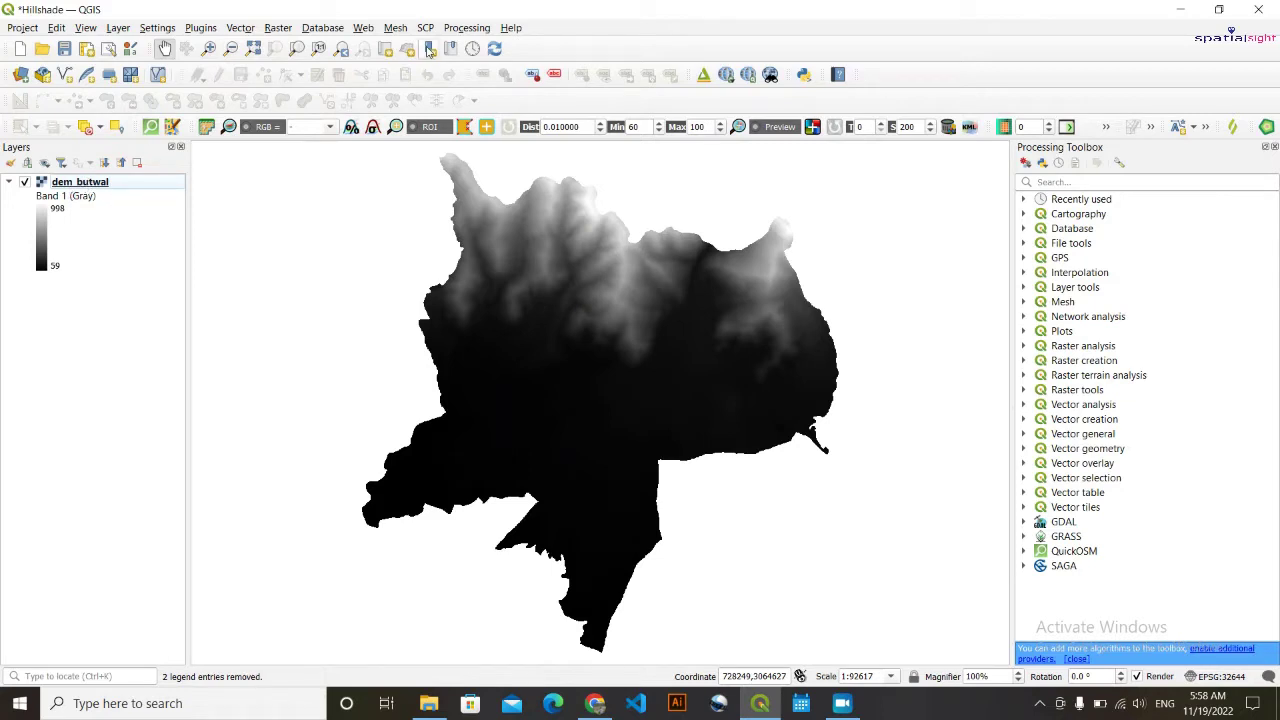
Launch Raster > Analysis > Hillshade on dem_butwal, defaulting to azimuth 315 and altitude 45.
click(277, 30)
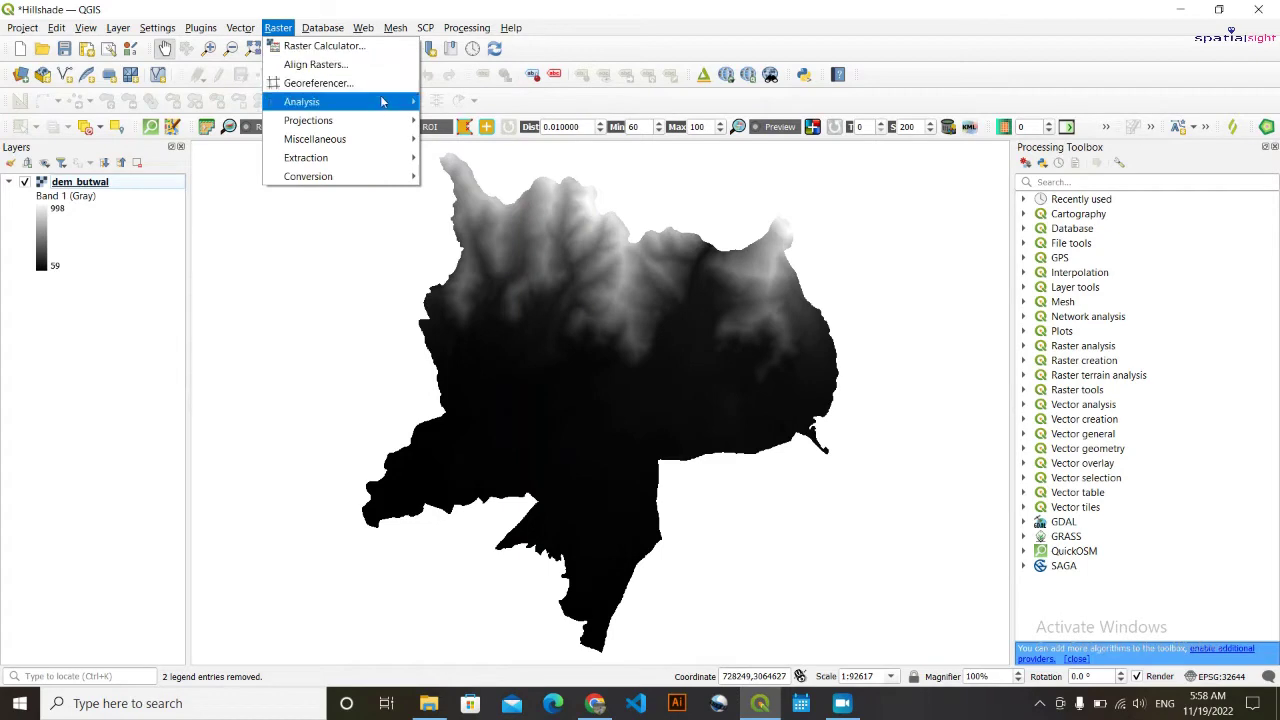
mouse_move(383, 105)
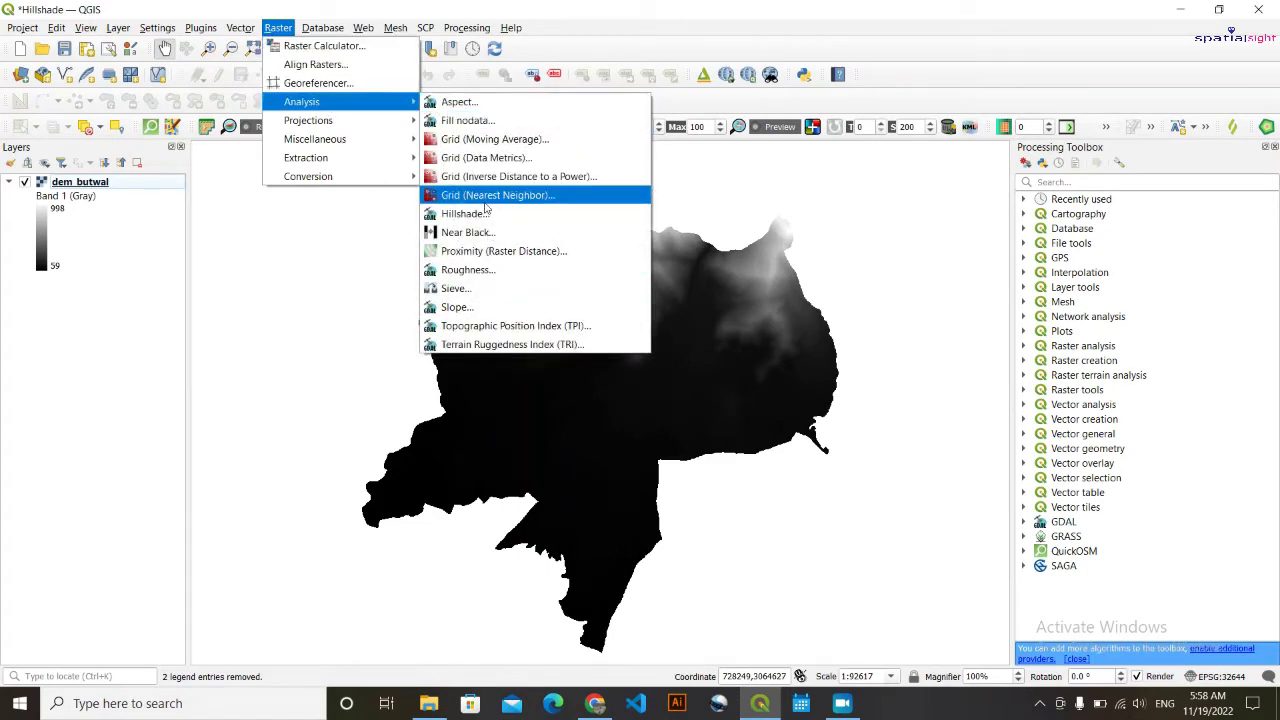
click(485, 215)
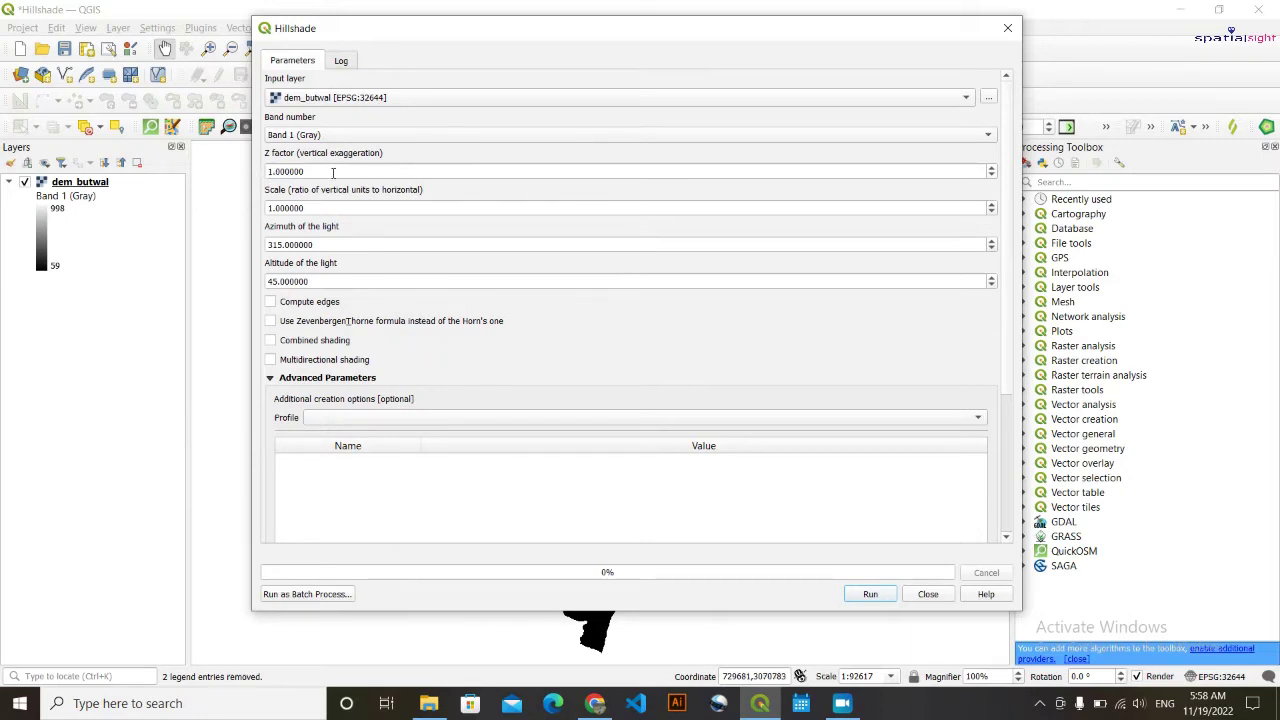
Read the Z factor and Azimuth tooltips, then bring up the documentation's azimuth diagram.
mouse_move(344, 175)
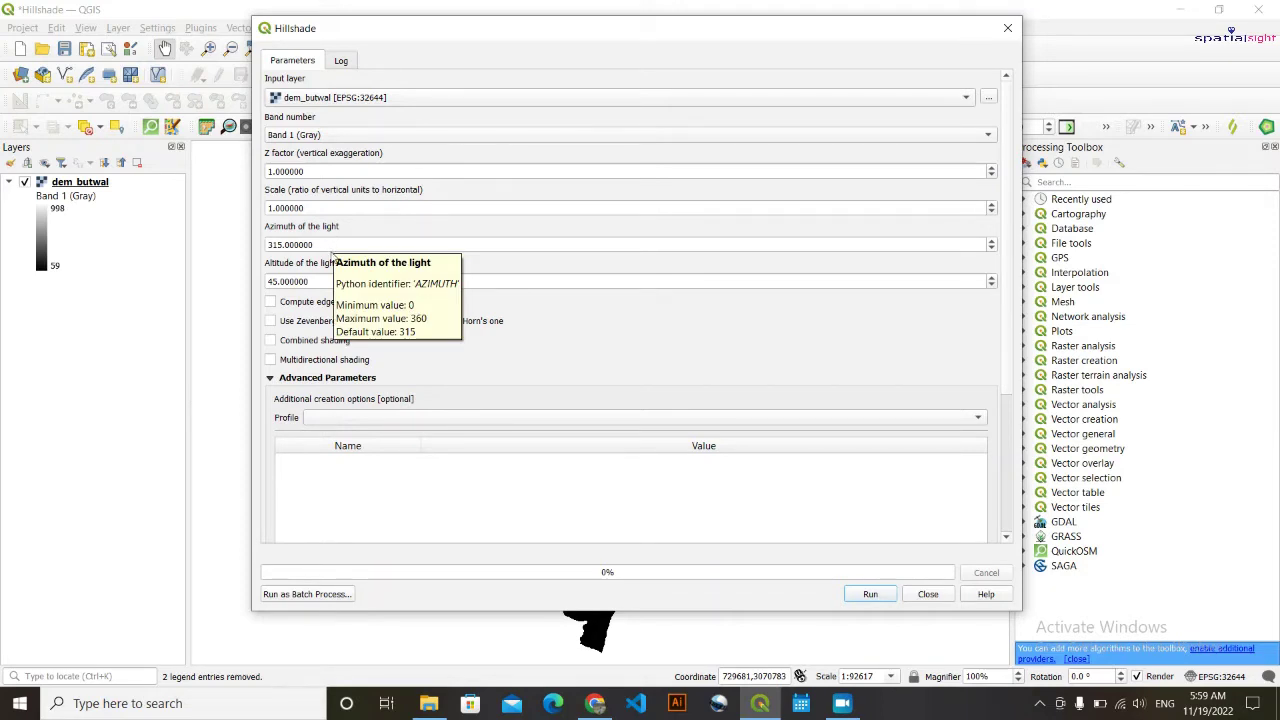
click(600, 705)
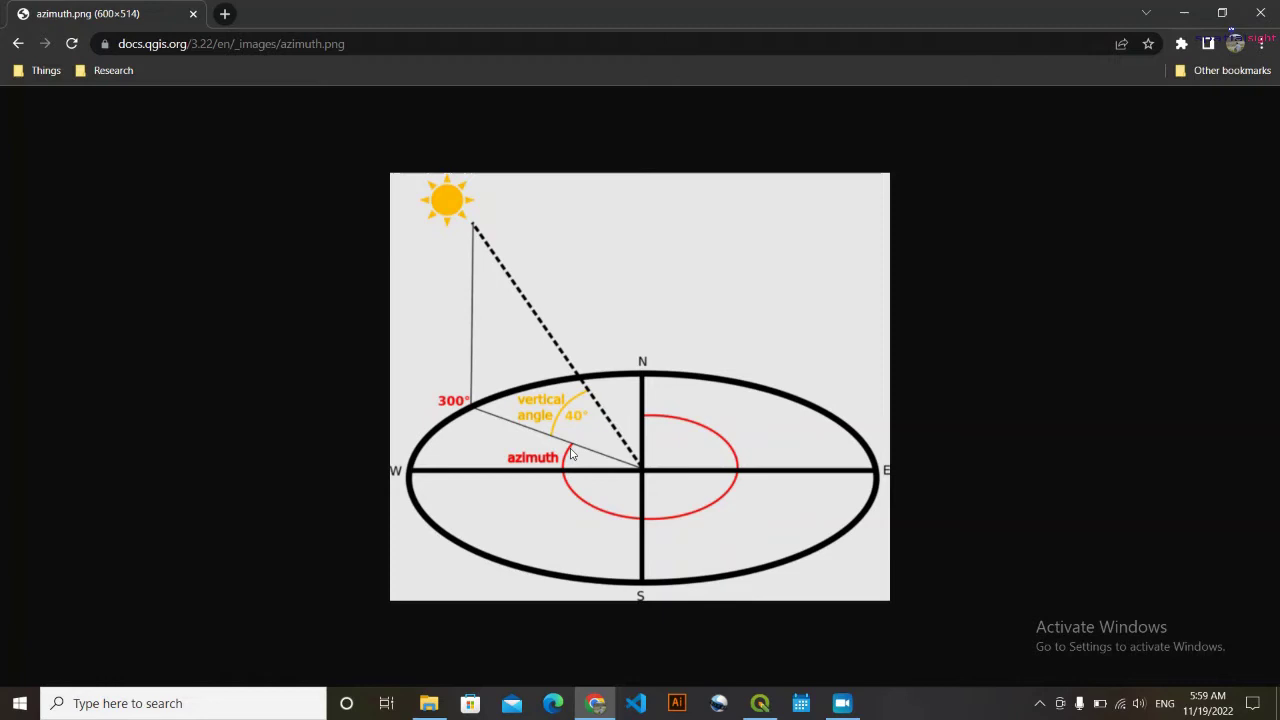
Compare the 300°/40° diagram against the 315/45 Hillshade settings, ending on the QGIS dialog.
click(762, 705)
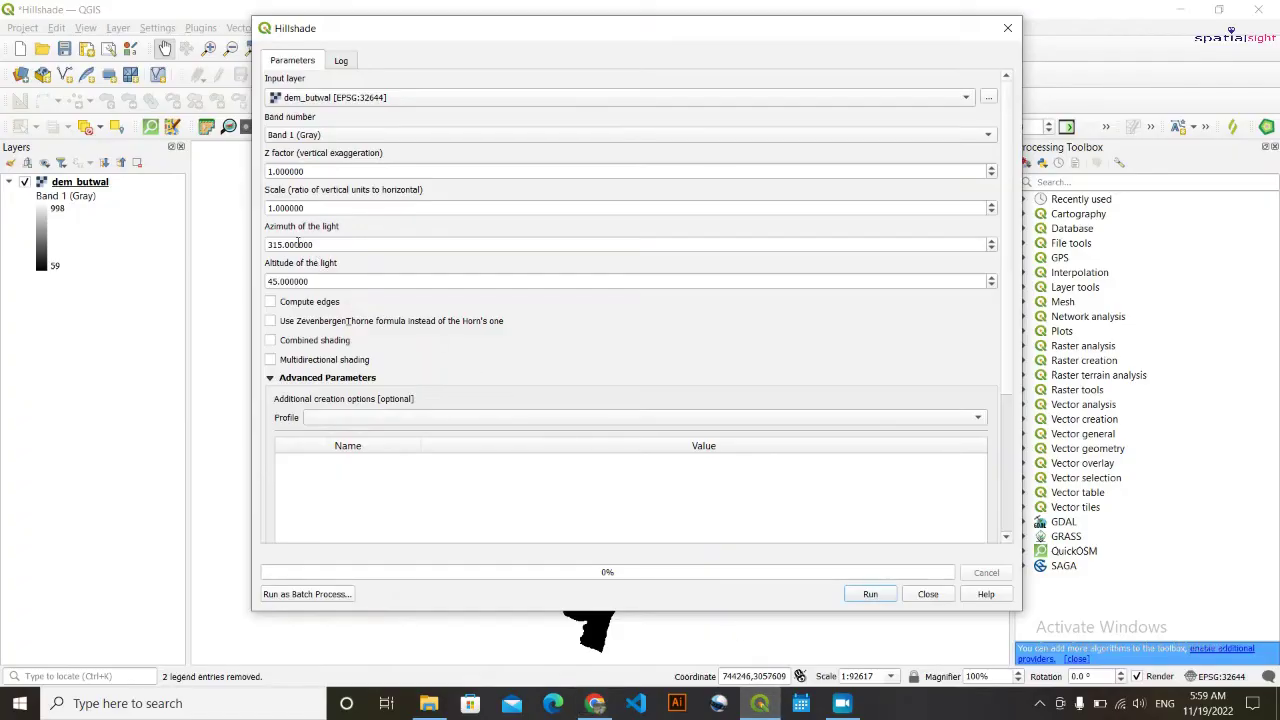
click(760, 703)
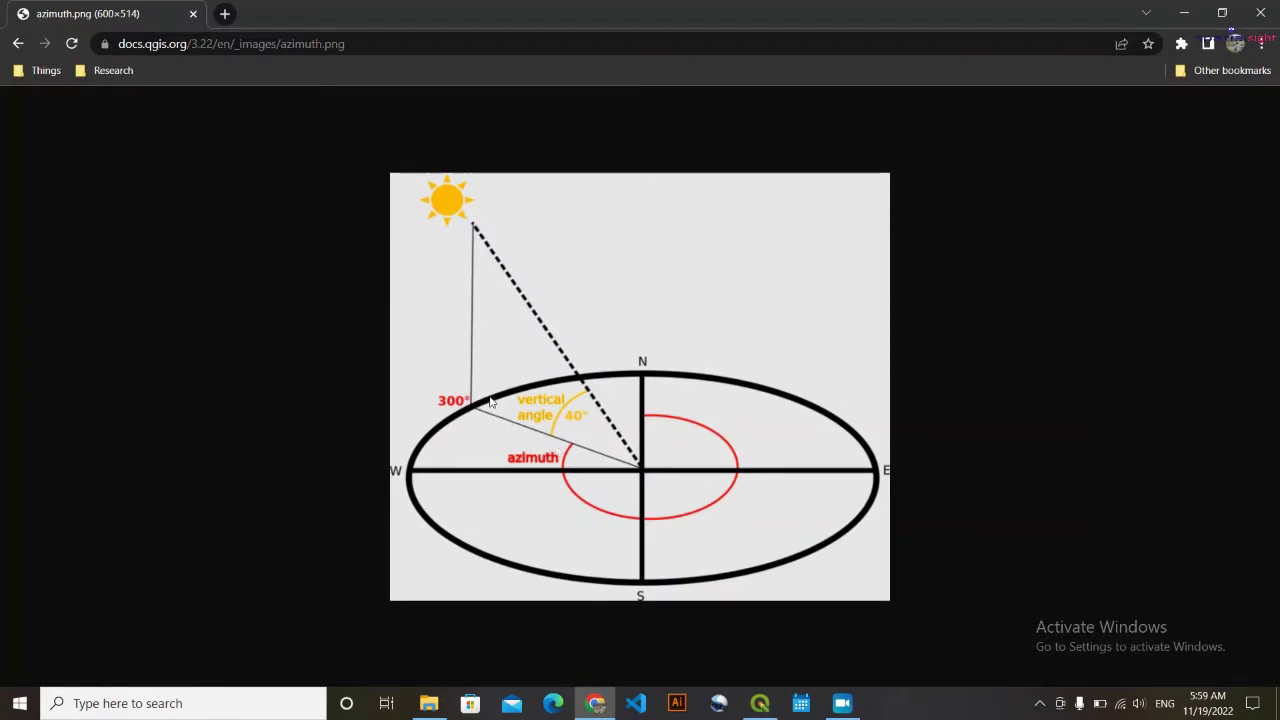
click(760, 703)
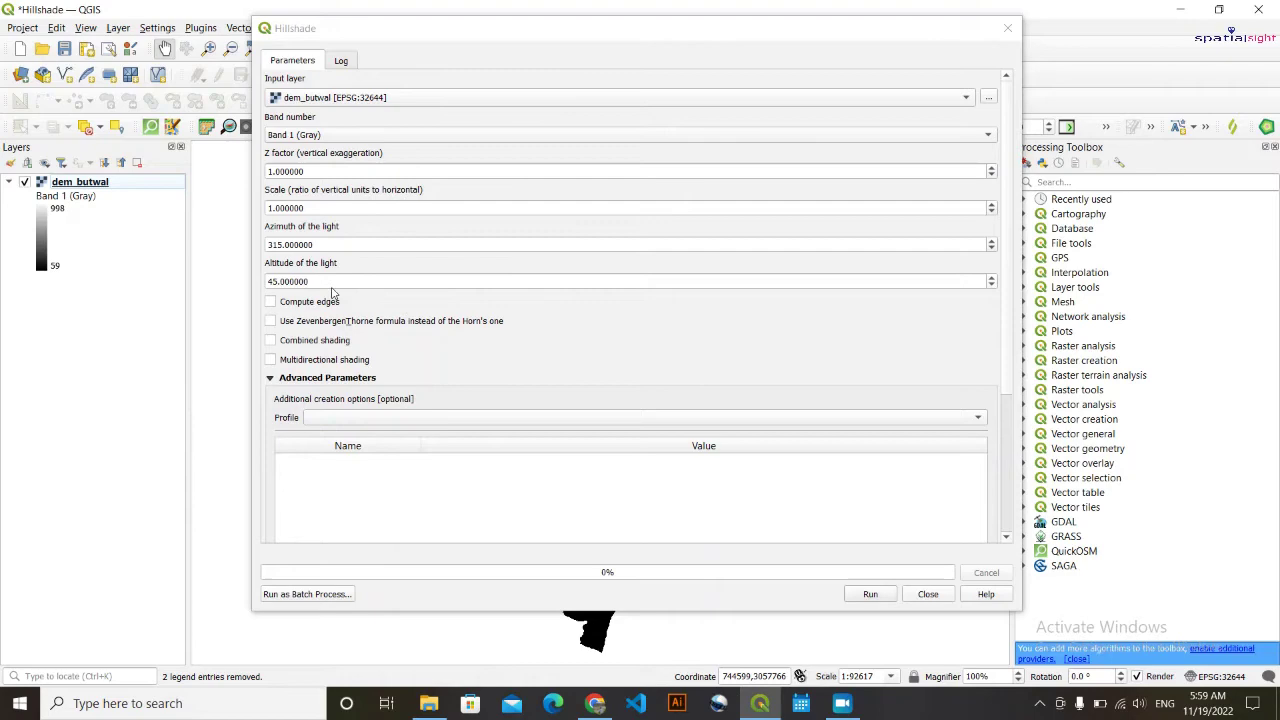
click(755, 705)
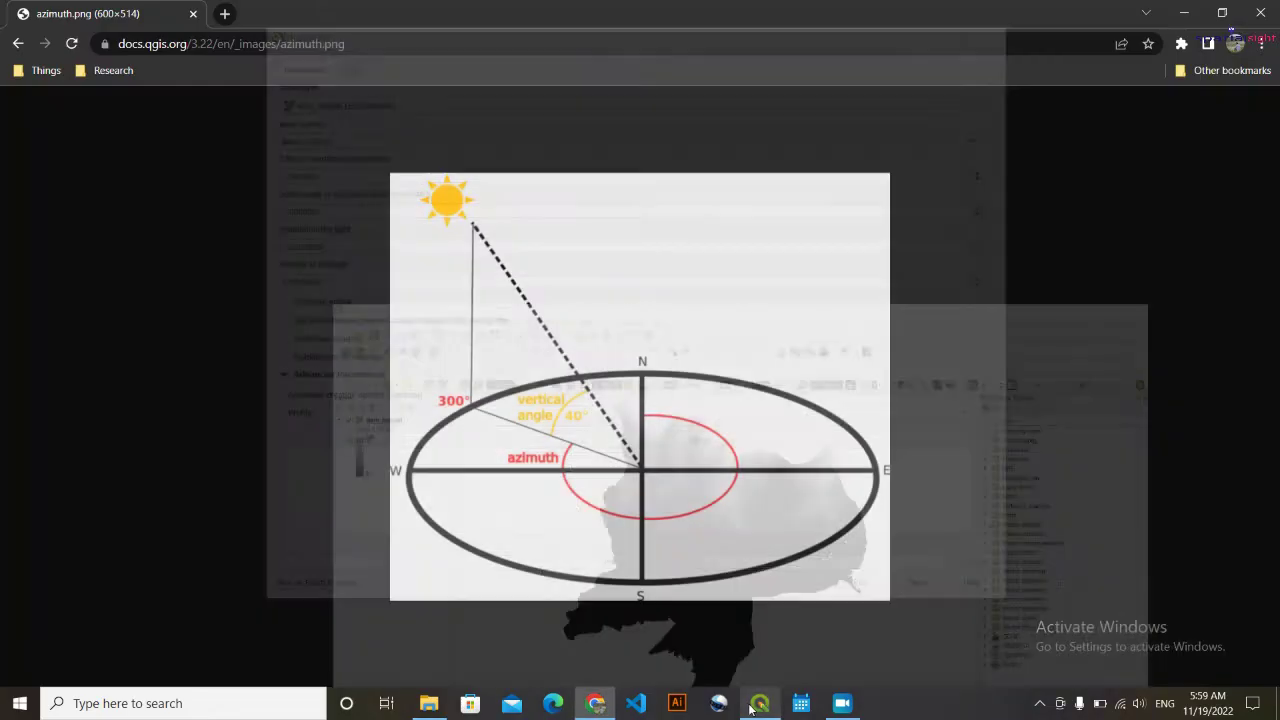
click(757, 704)
click(757, 704)
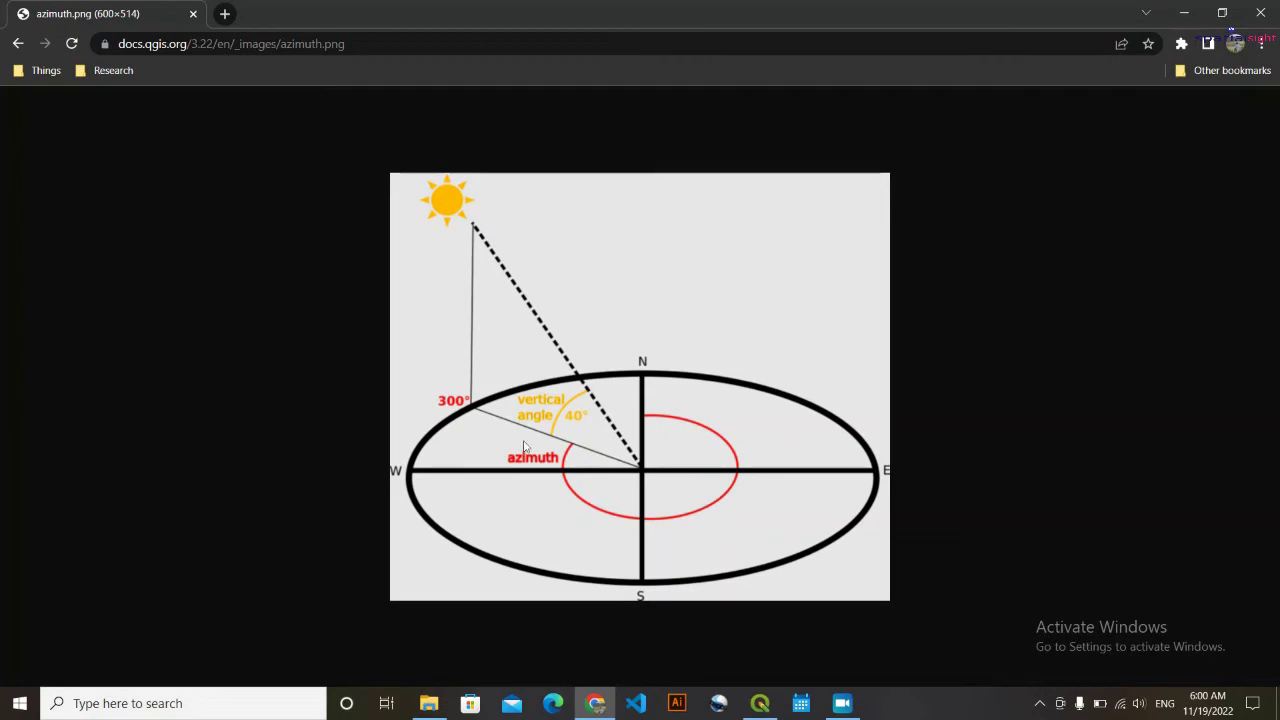
click(759, 700)
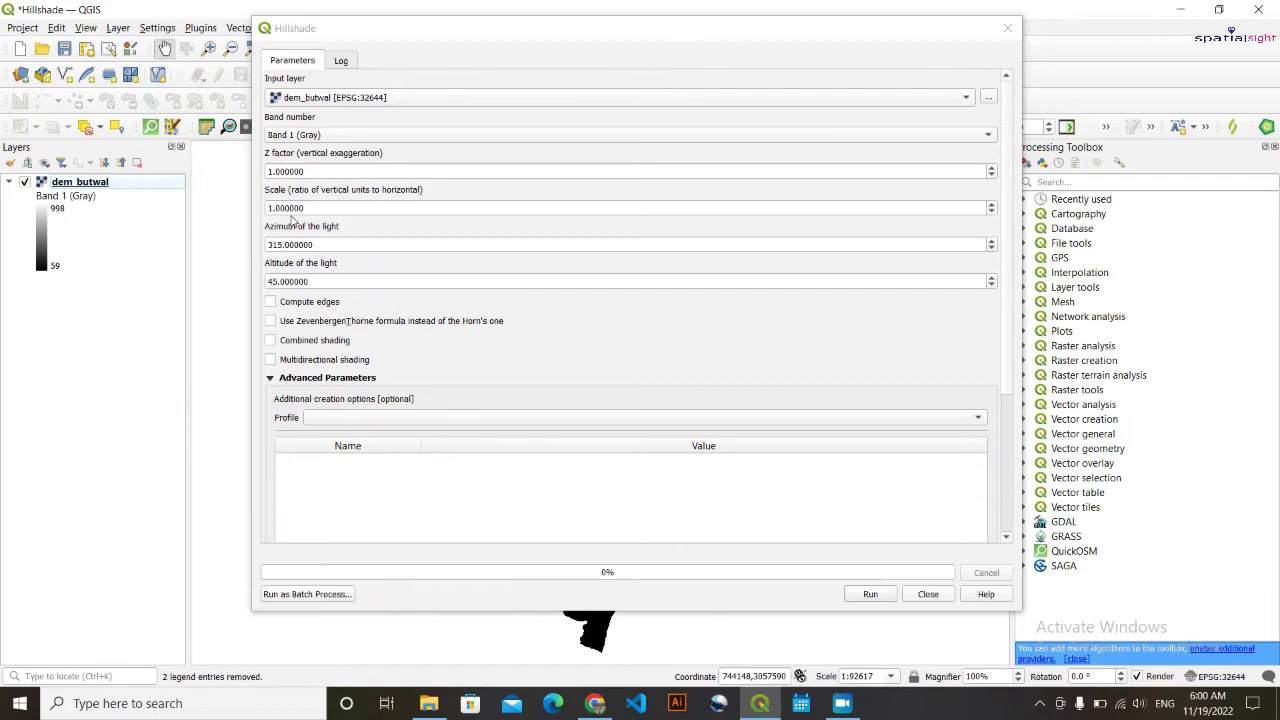
click(759, 703)
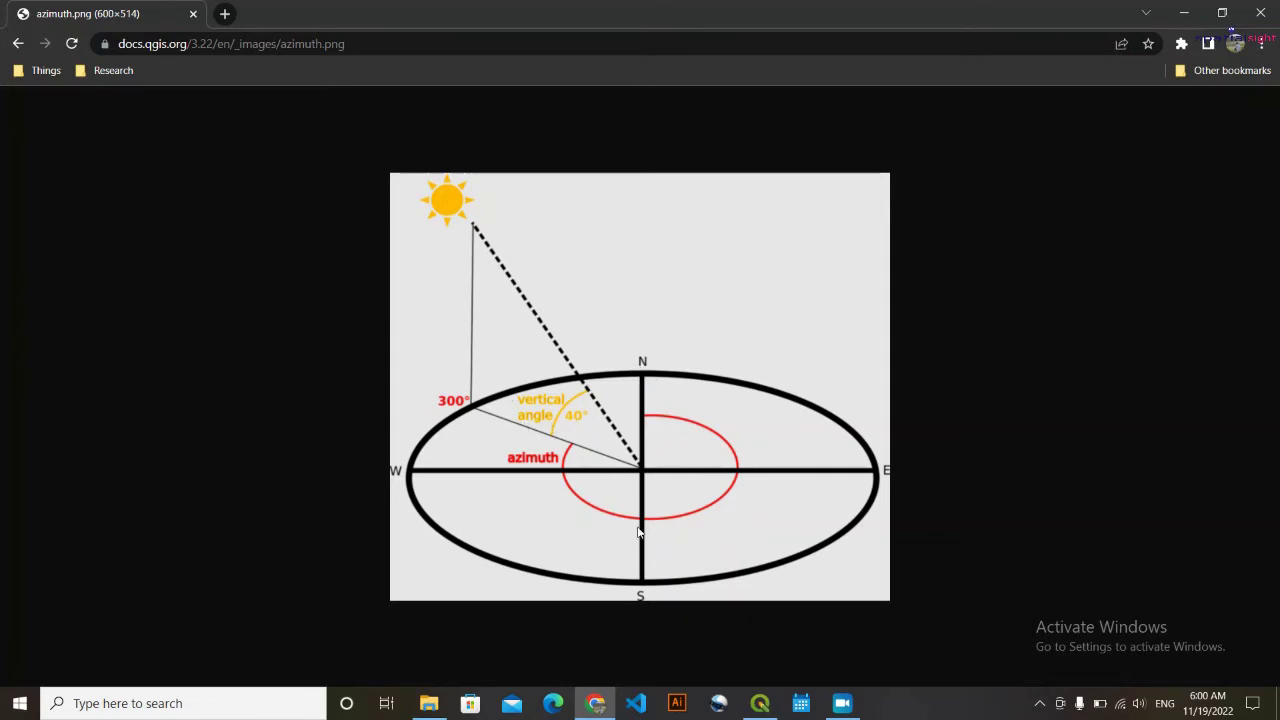
click(757, 705)
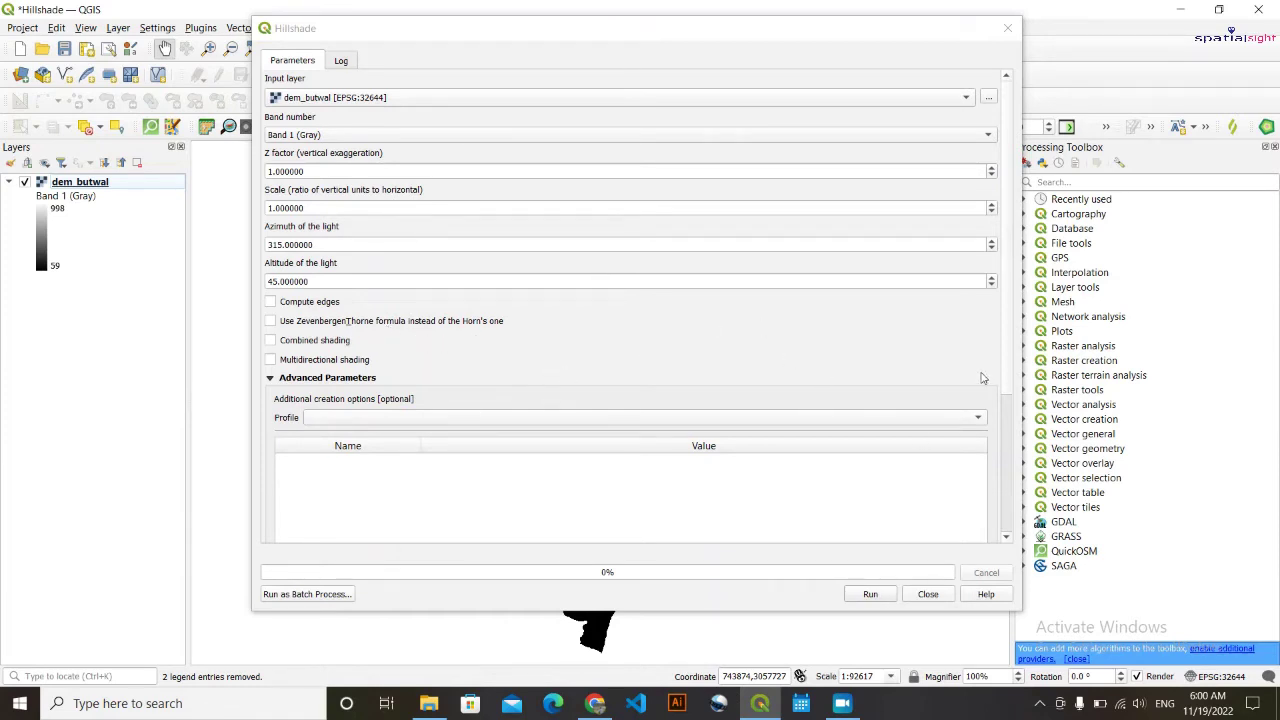
Set the Hillshade output file to Lab2.4/output/Hillshade_Butwal.tif.
scroll(990, 380, down, 5)
scroll(1008, 387, down, 1)
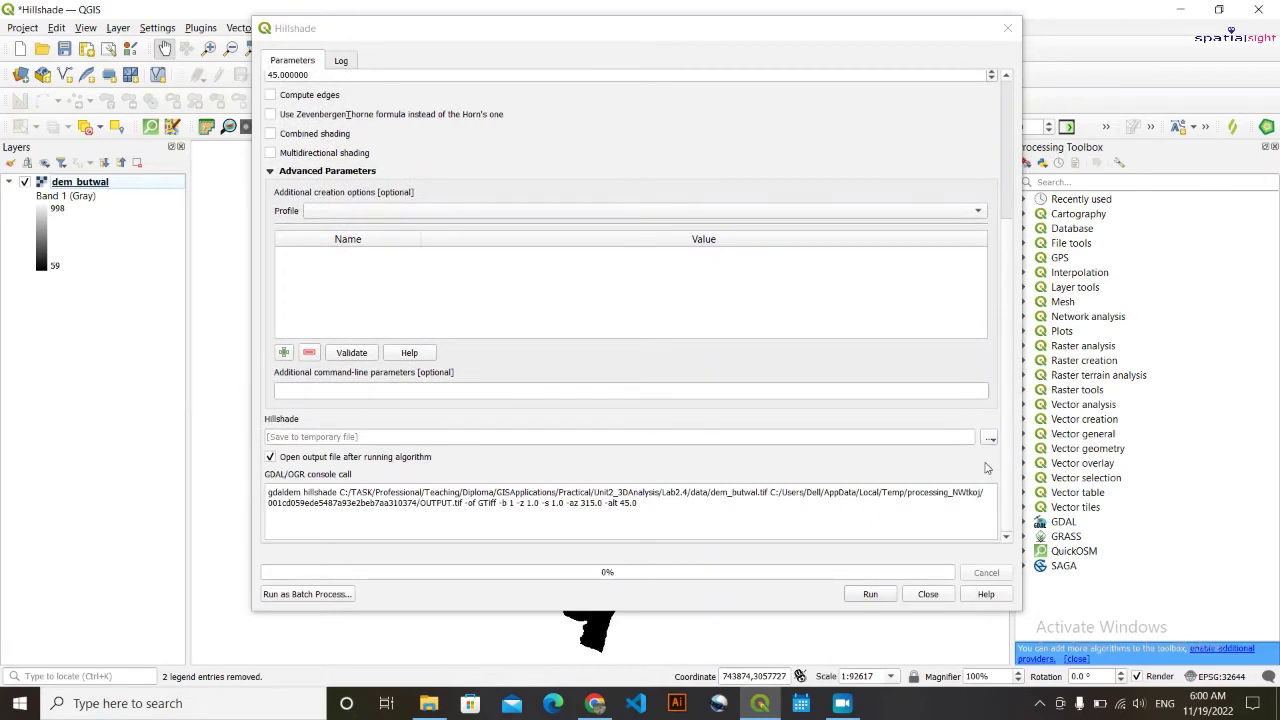
click(990, 440)
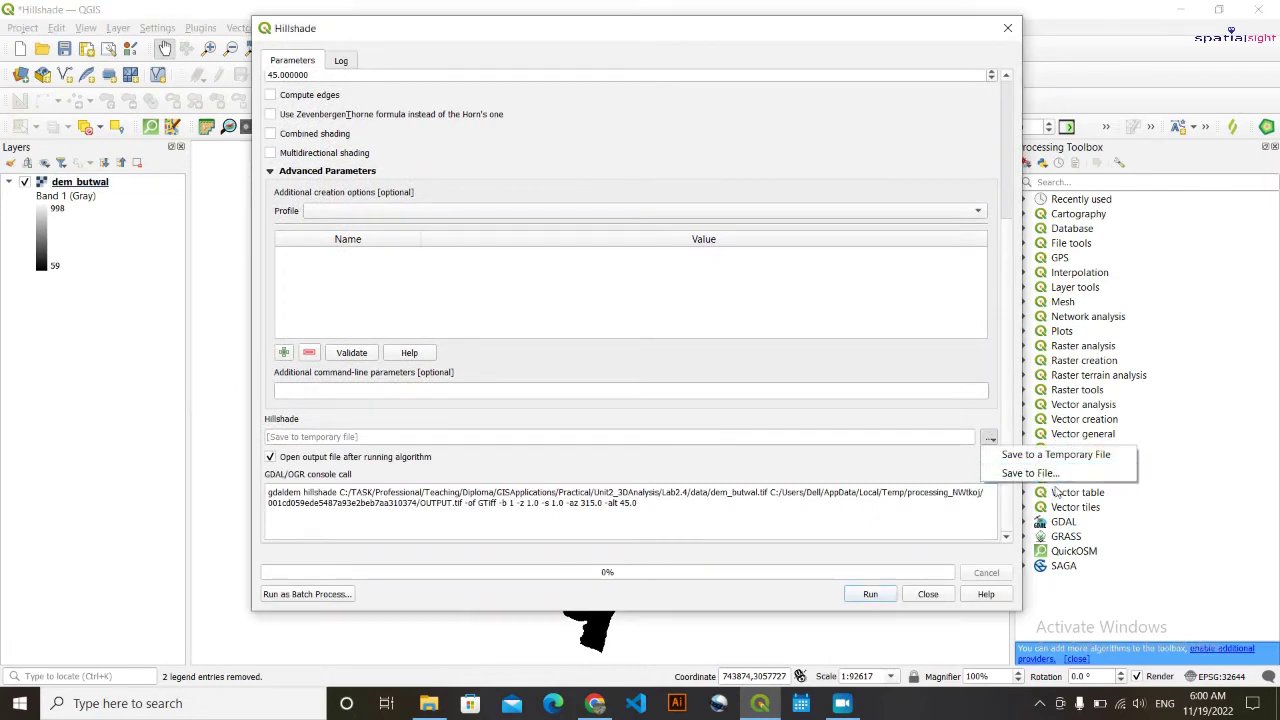
click(1057, 484)
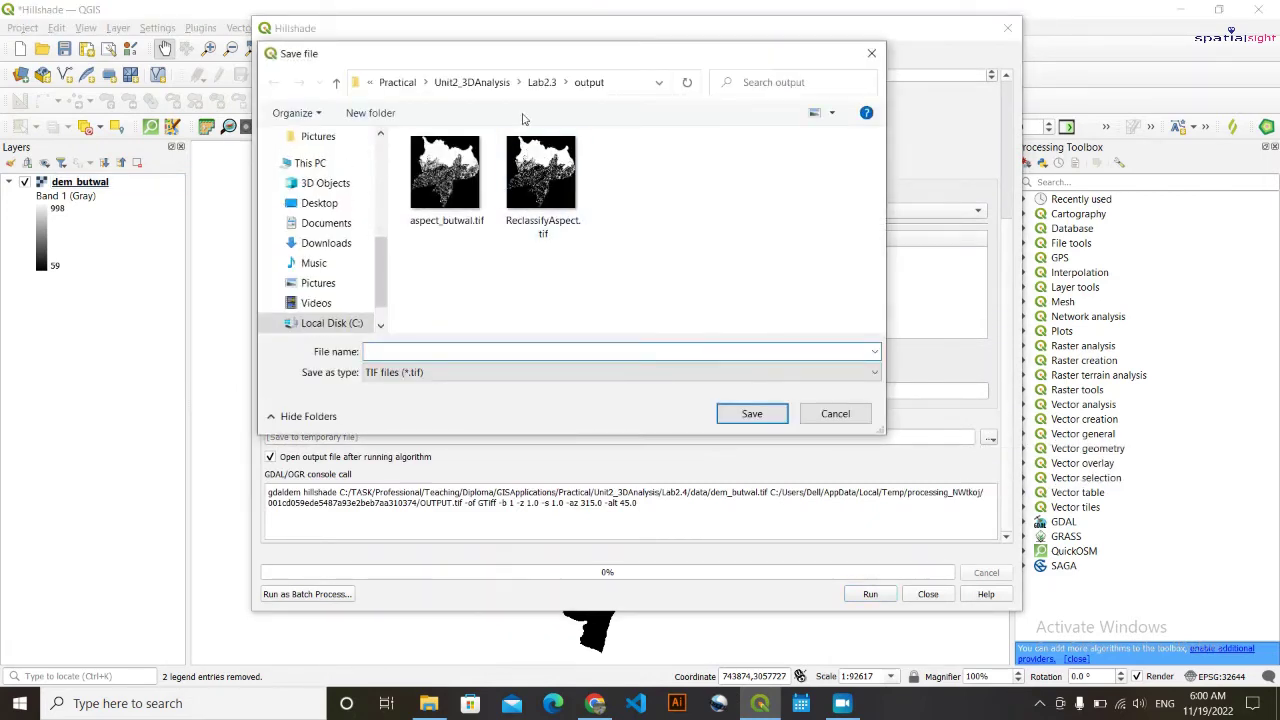
click(472, 82)
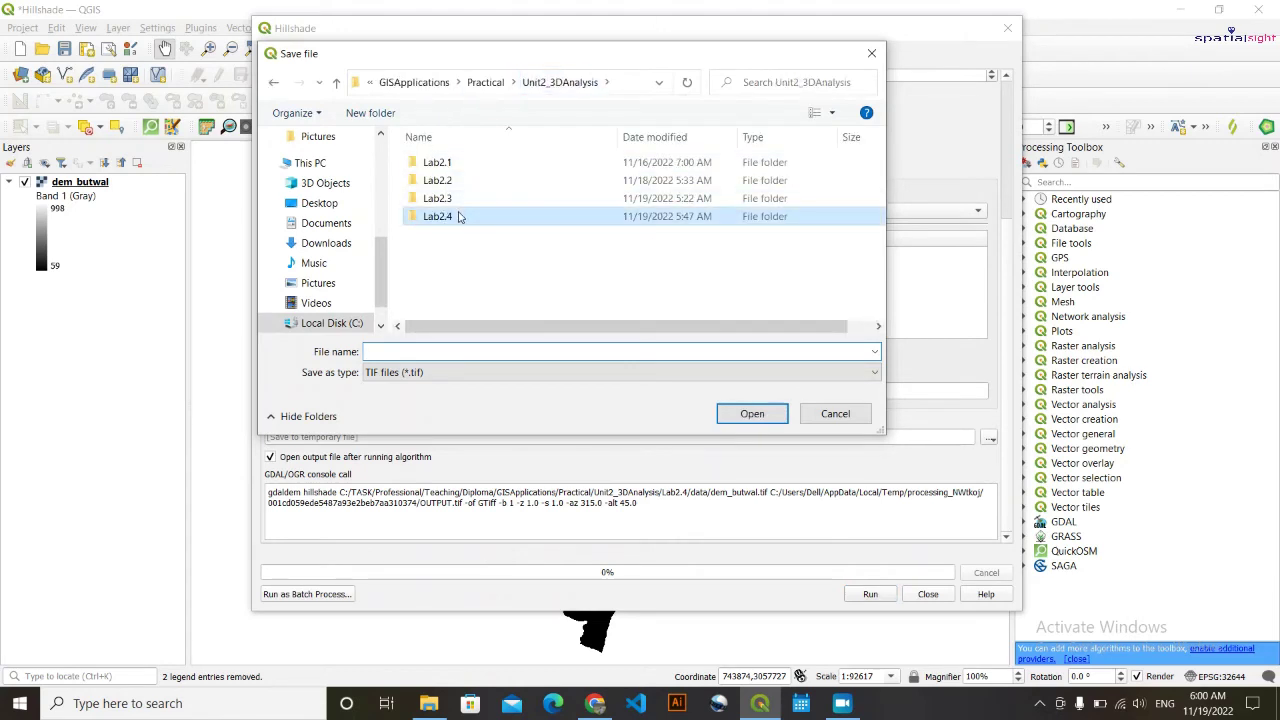
double_click(460, 216)
double_click(459, 186)
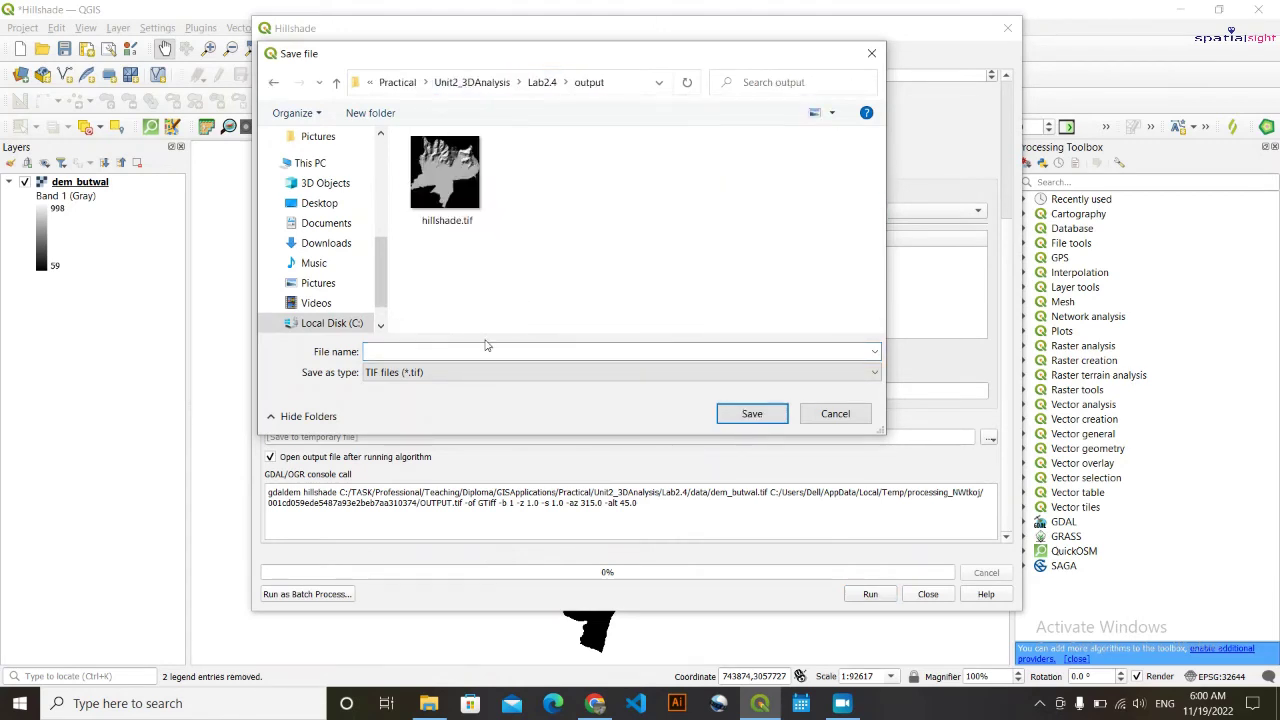
text(Hillsha)
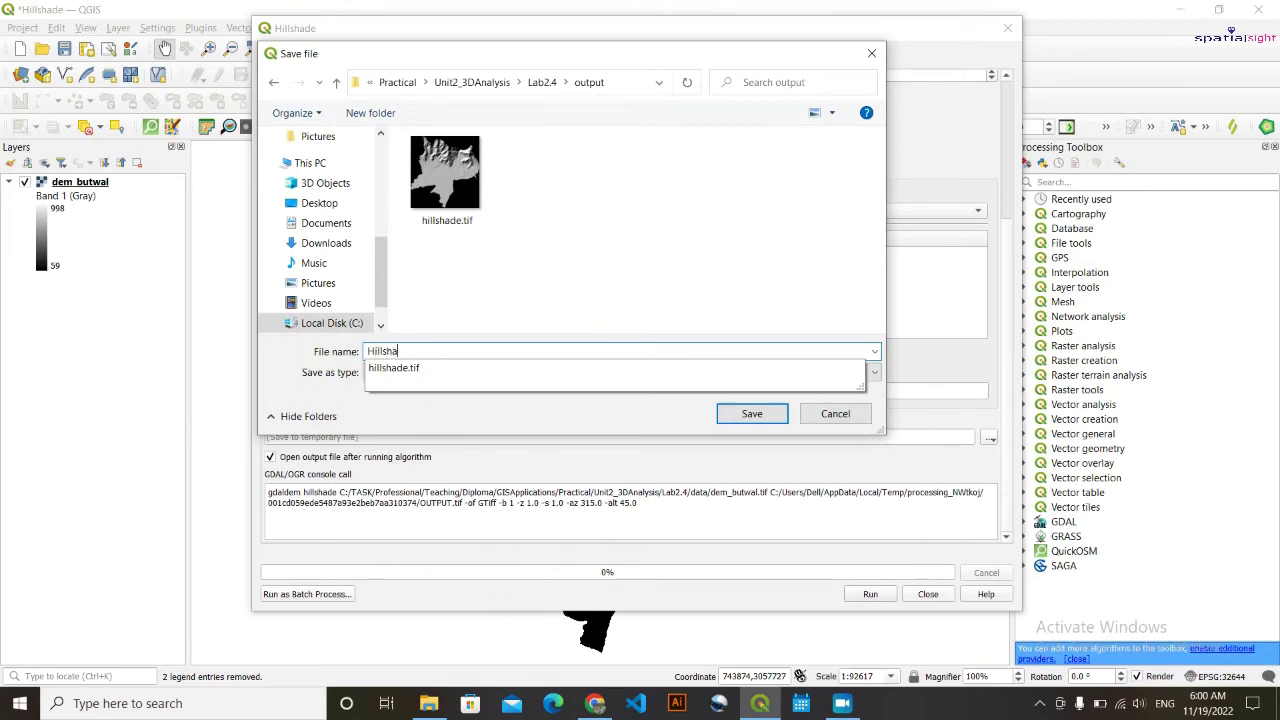
text(de_Butwal)
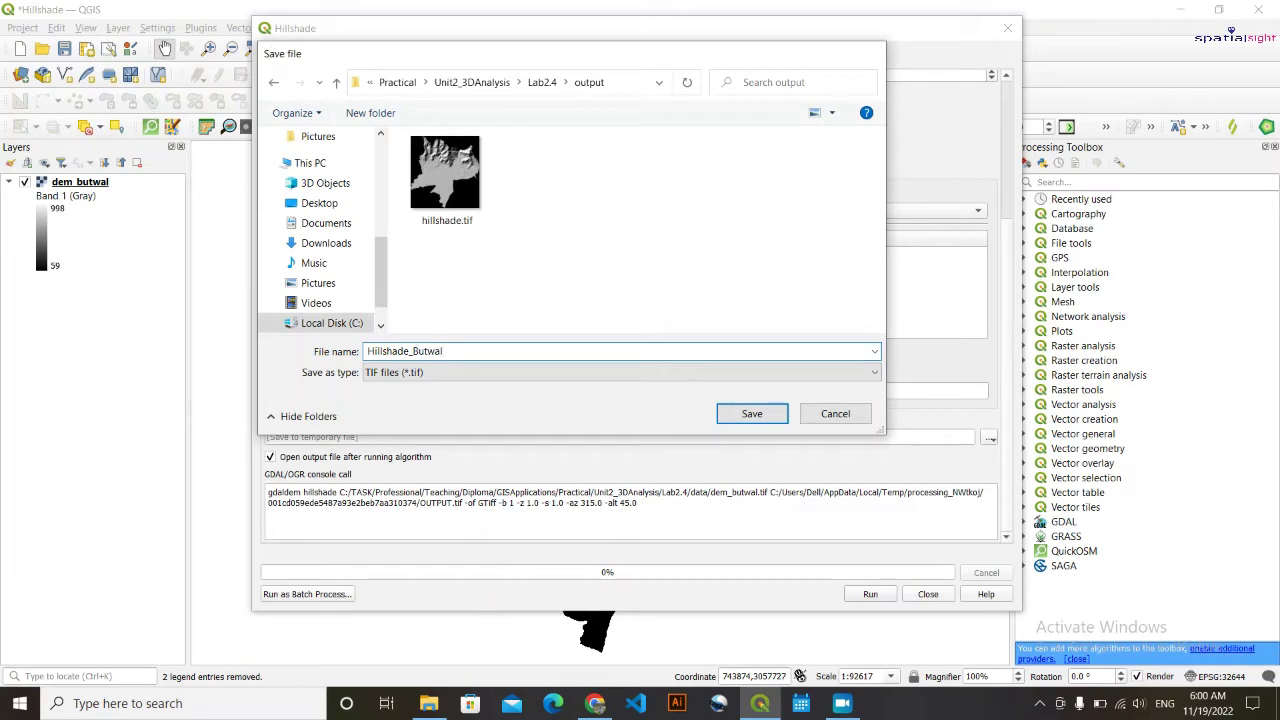
key(Return)
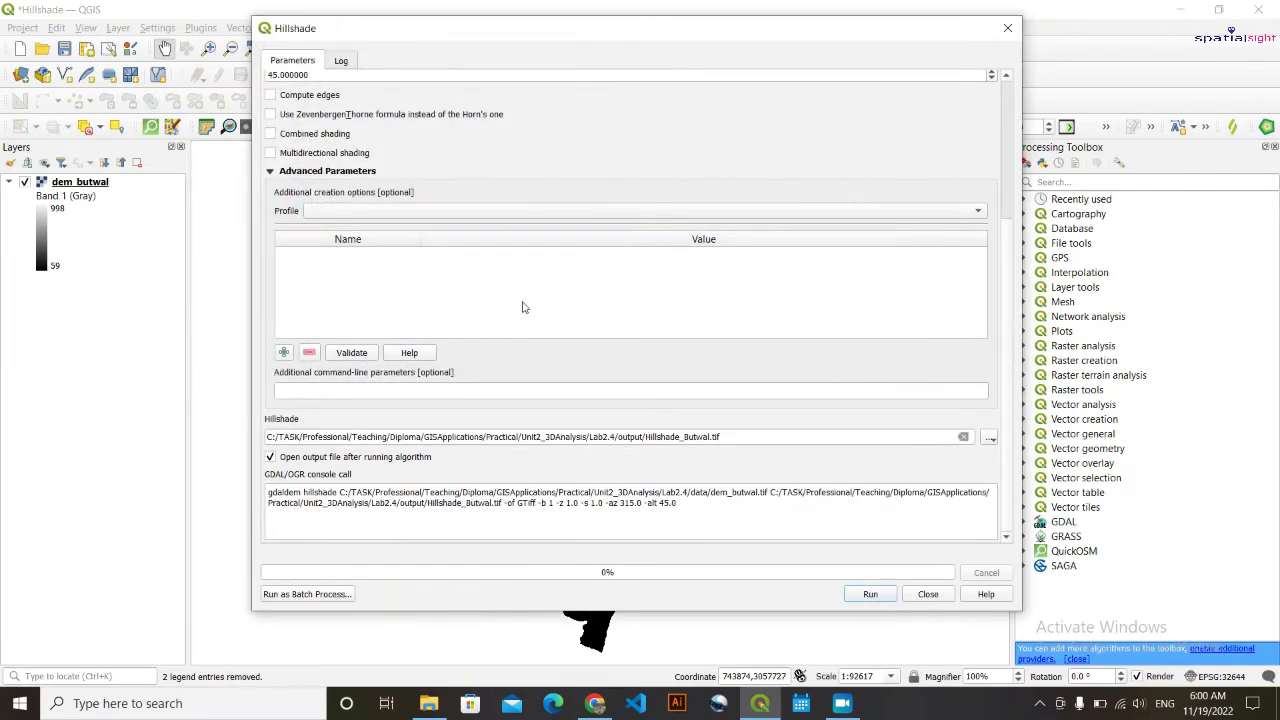
Run the Hillshade tool and expand the new Hillshade_Butwal layer's legend.
click(869, 595)
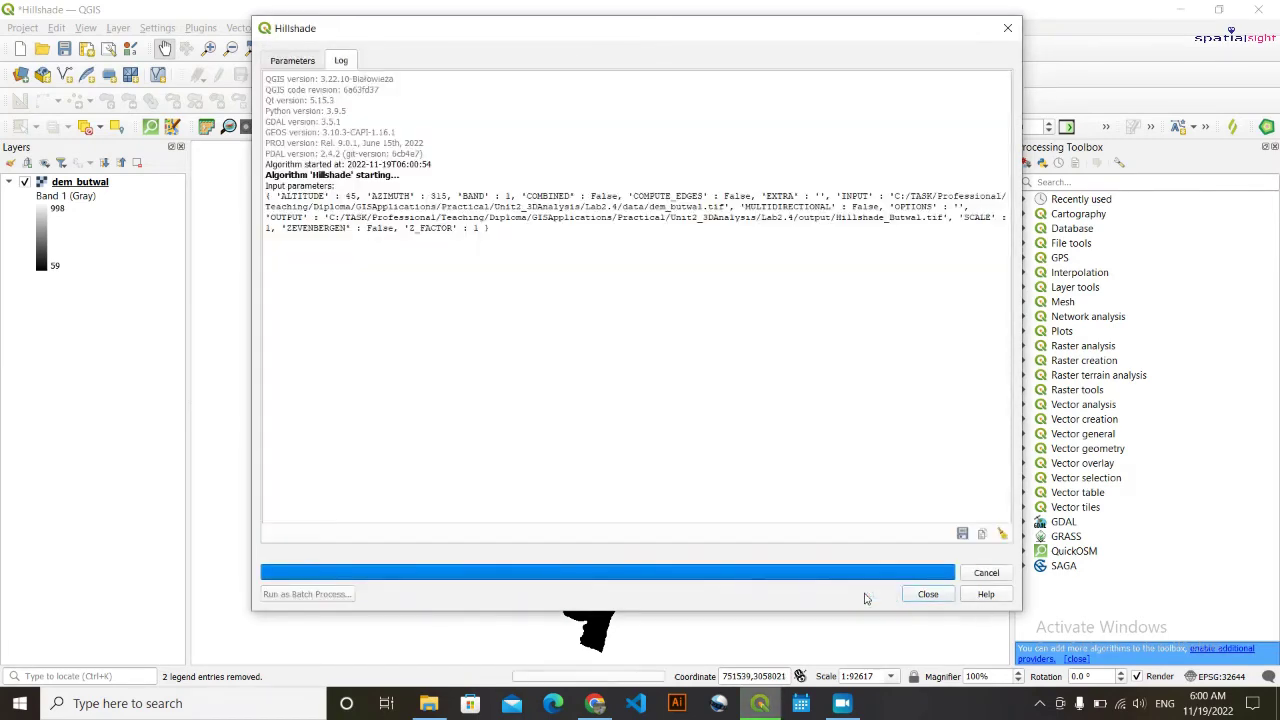
click(928, 595)
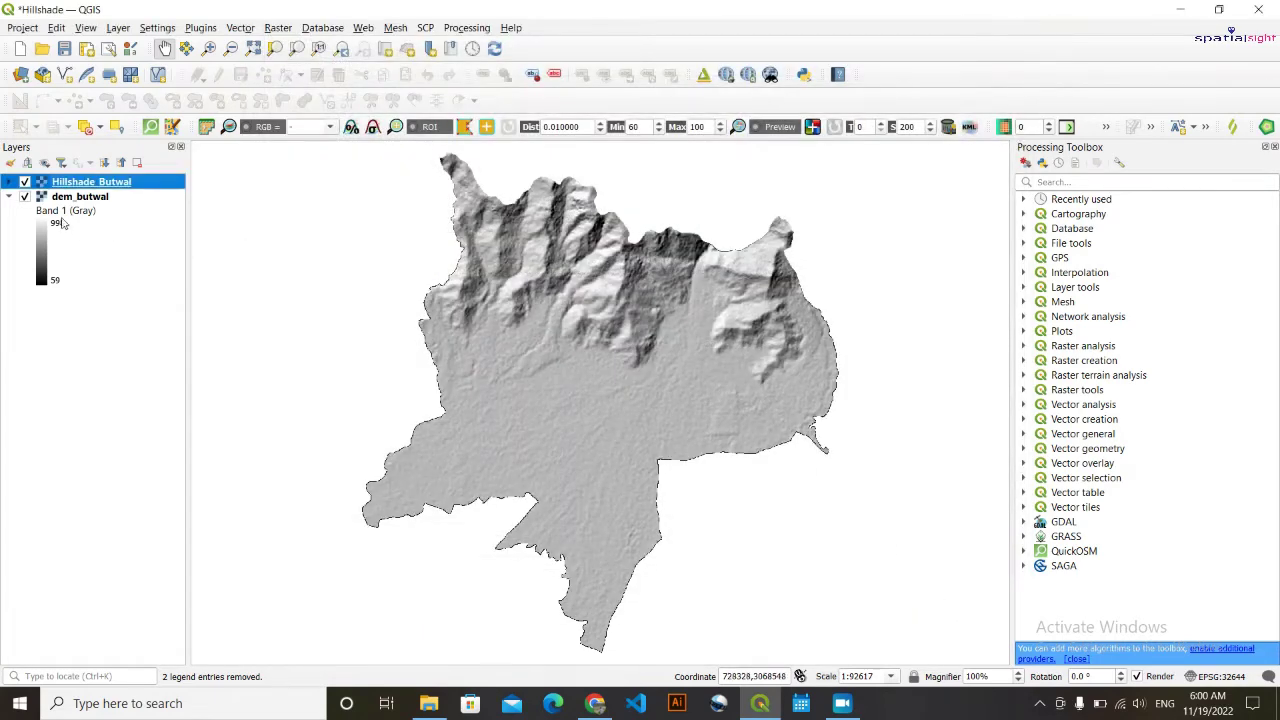
click(9, 197)
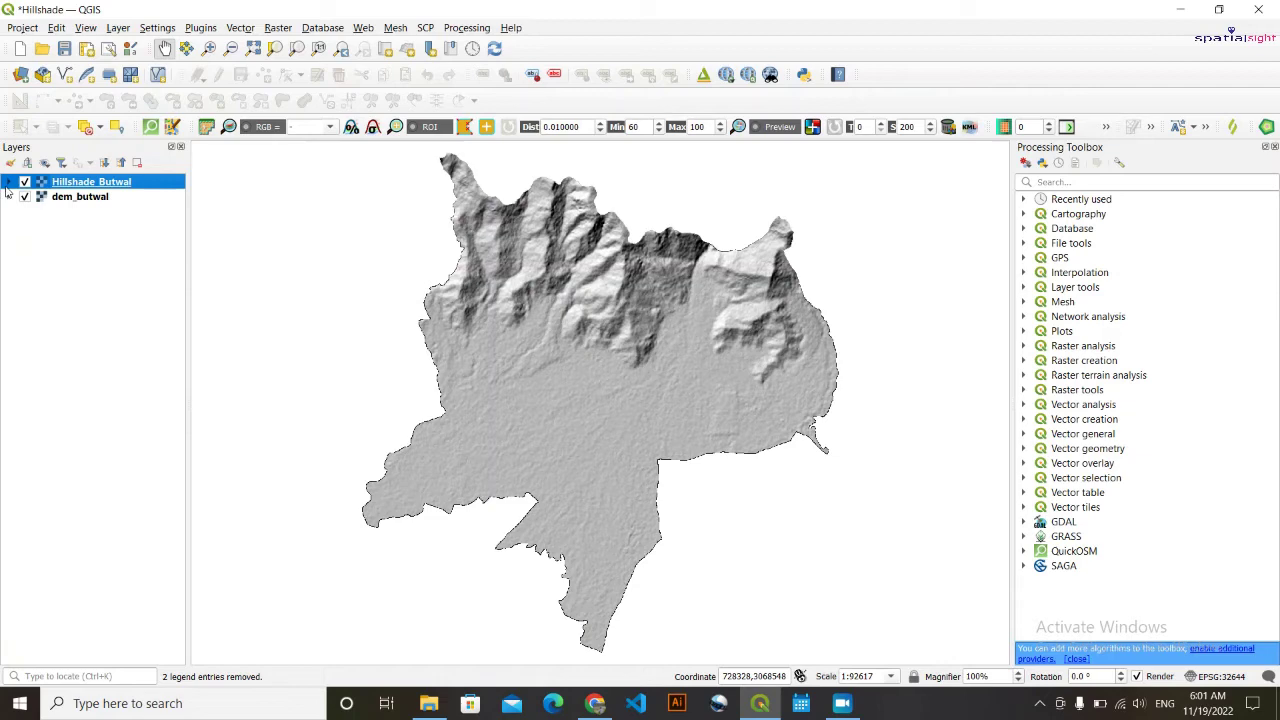
click(8, 182)
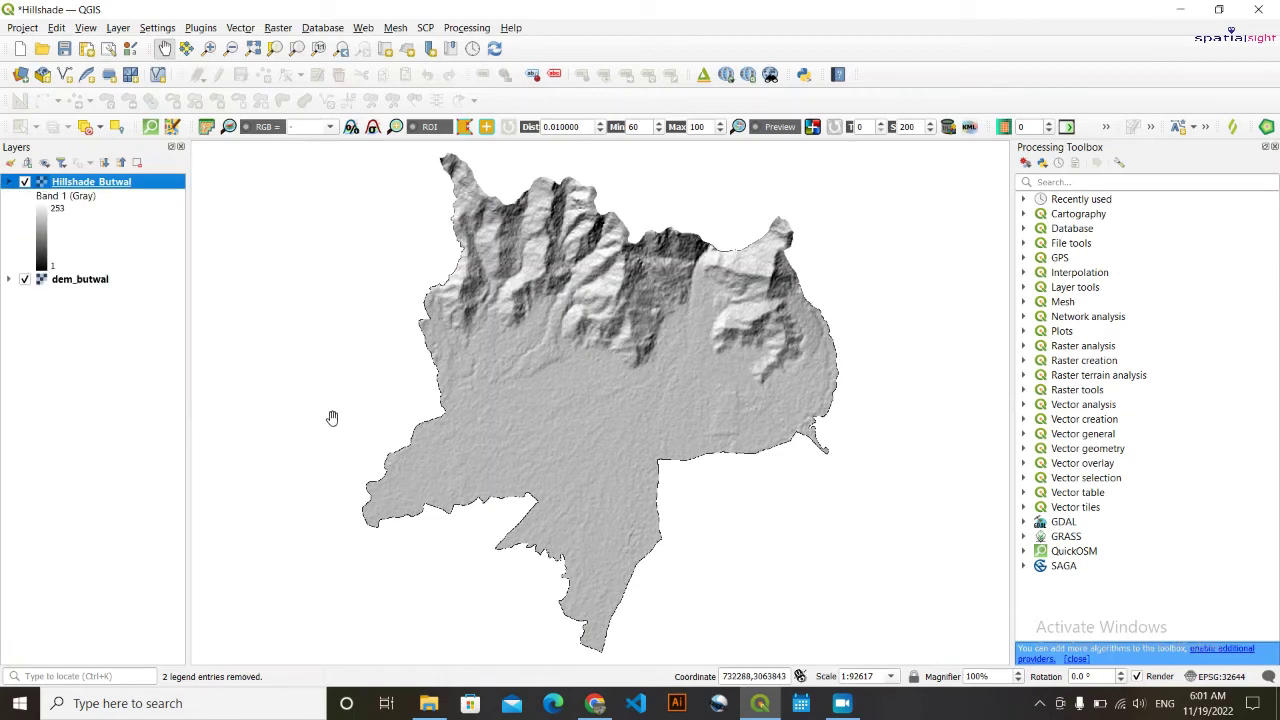
Zoom and pan the map to inspect the Hillshade_Butwal shaded relief, including the southern plains.
scroll(577, 436, up, 1)
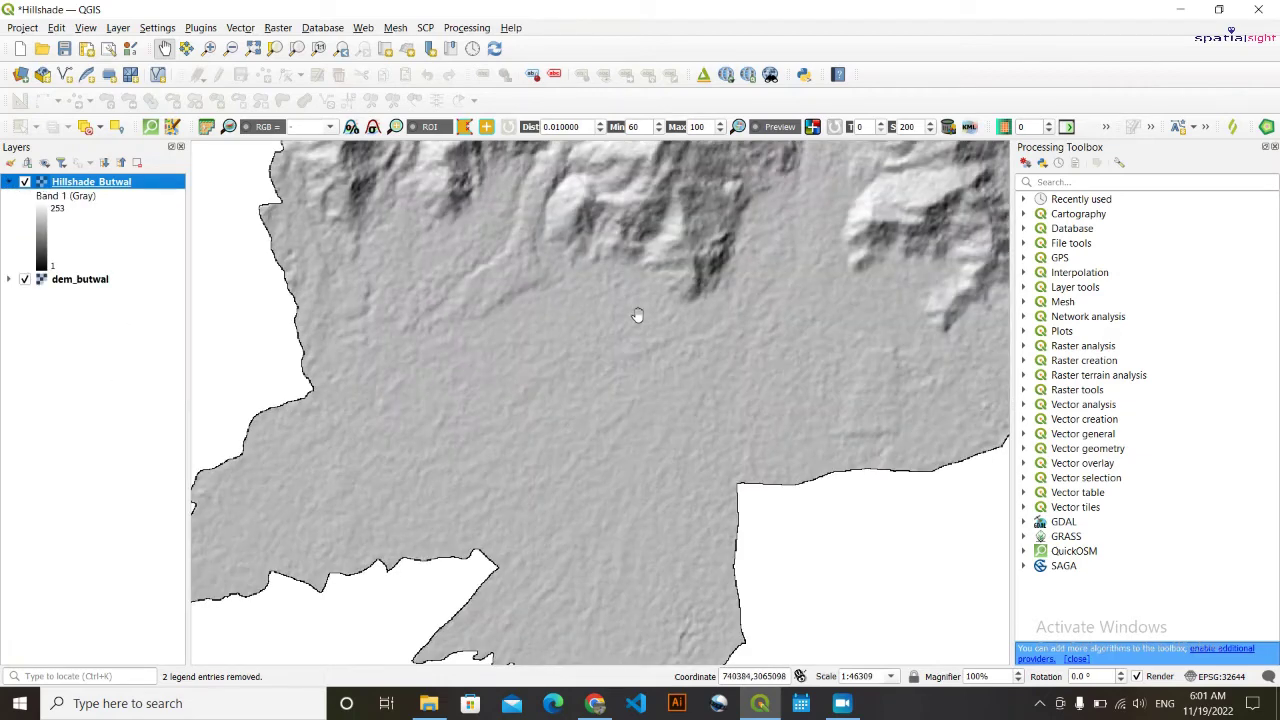
scroll(637, 315, down, 1)
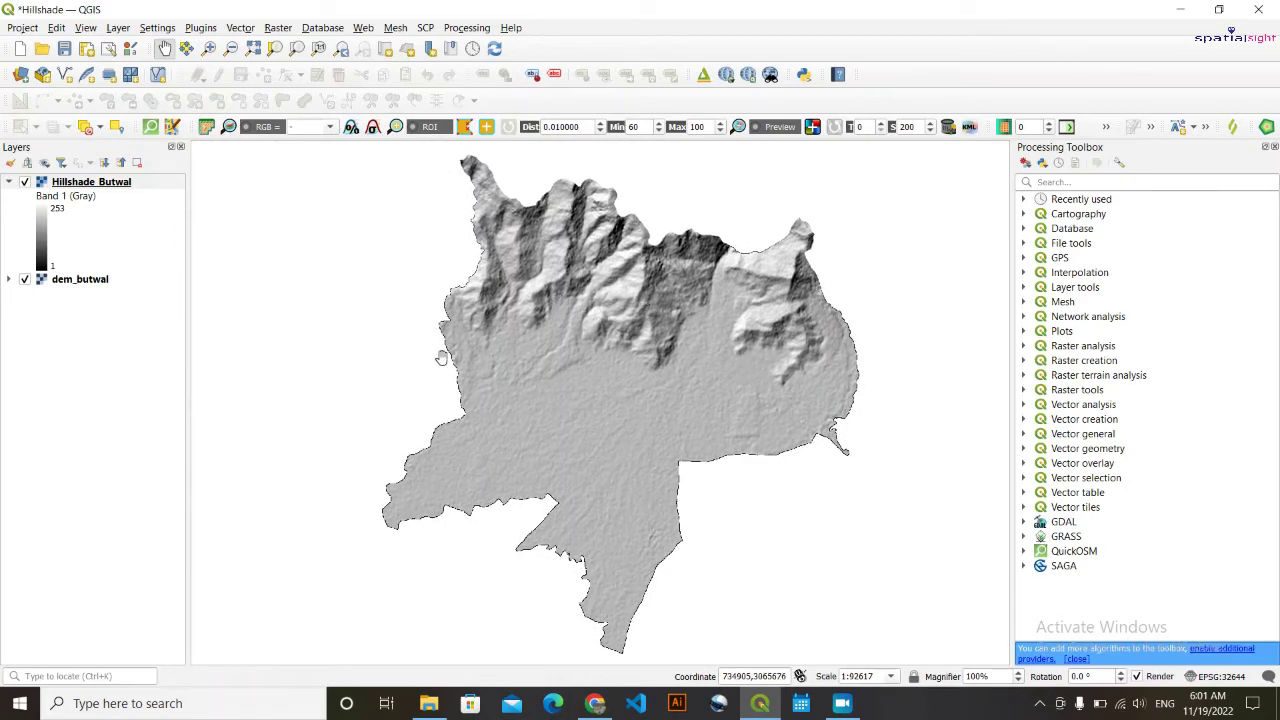
scroll(643, 250, up, 1)
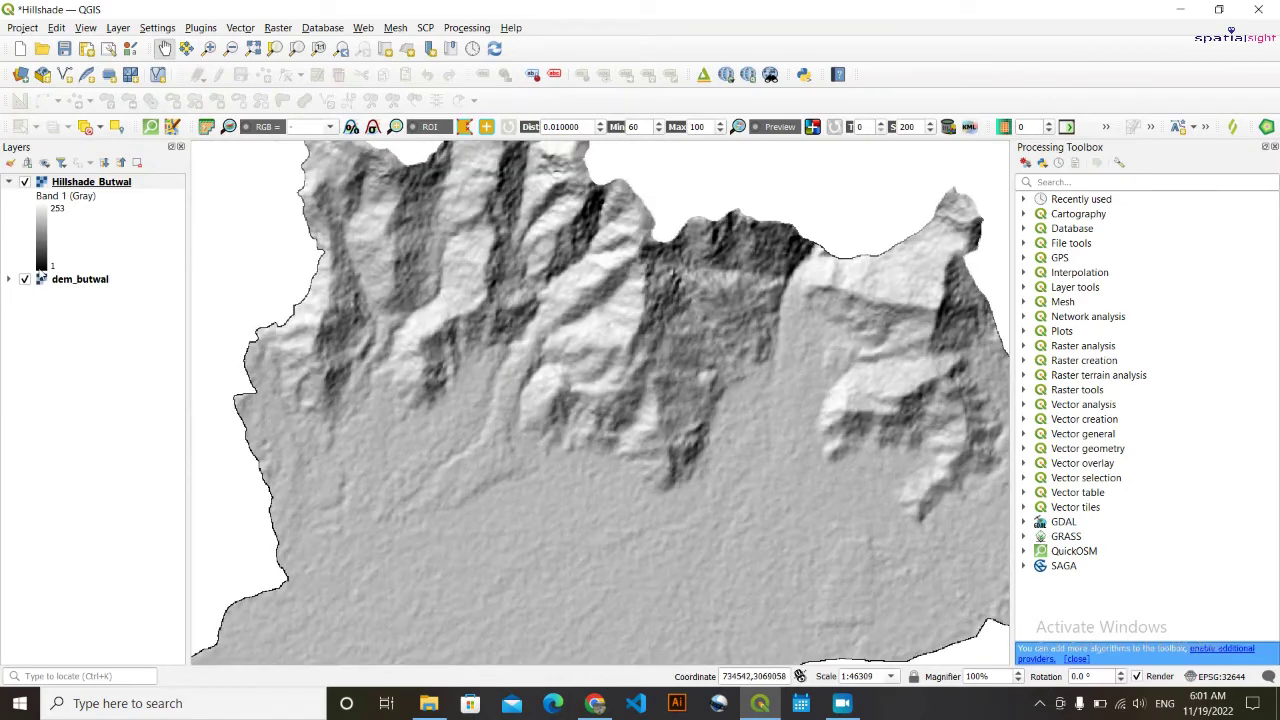
scroll(735, 265, up, 1)
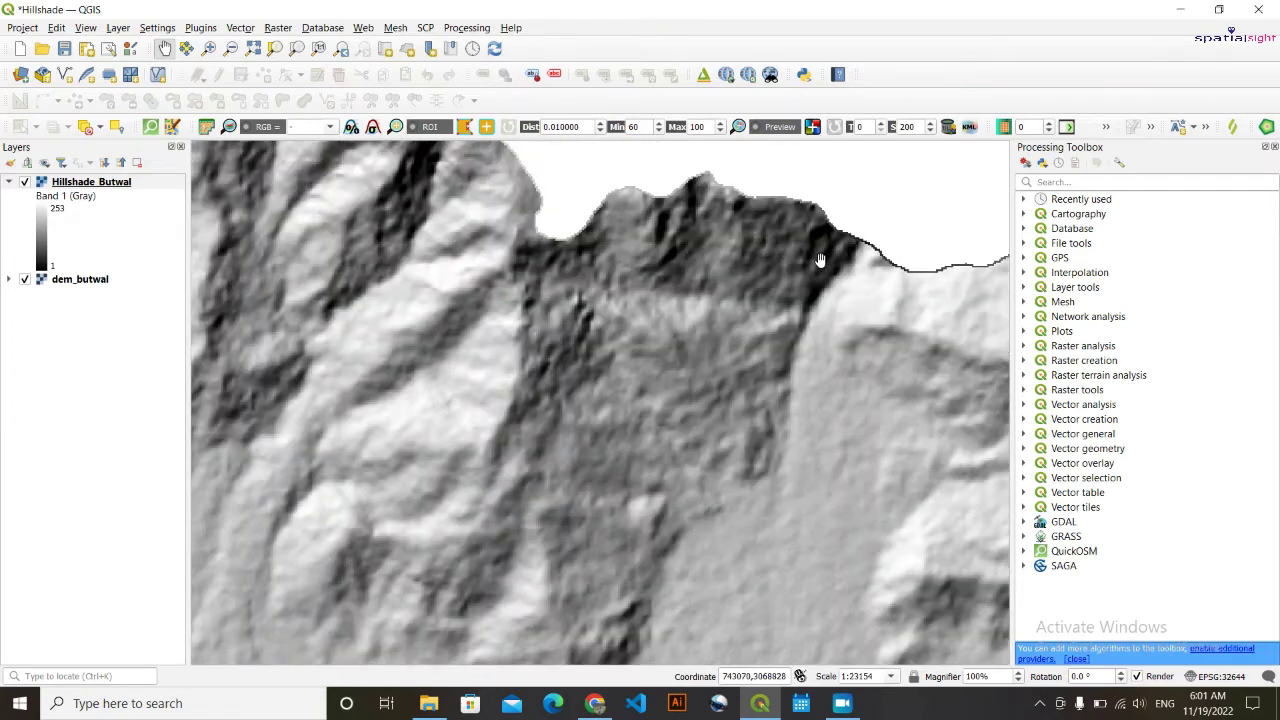
scroll(798, 265, down, 1)
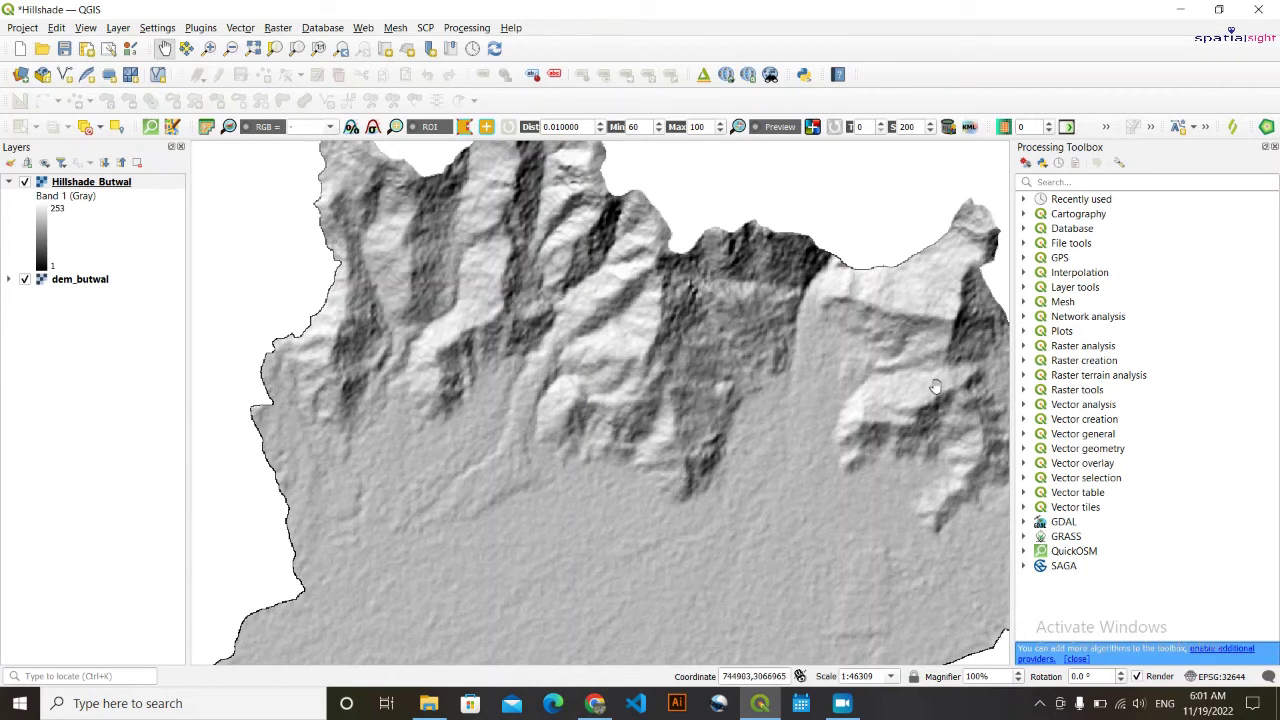
drag(683, 575, 675, 437)
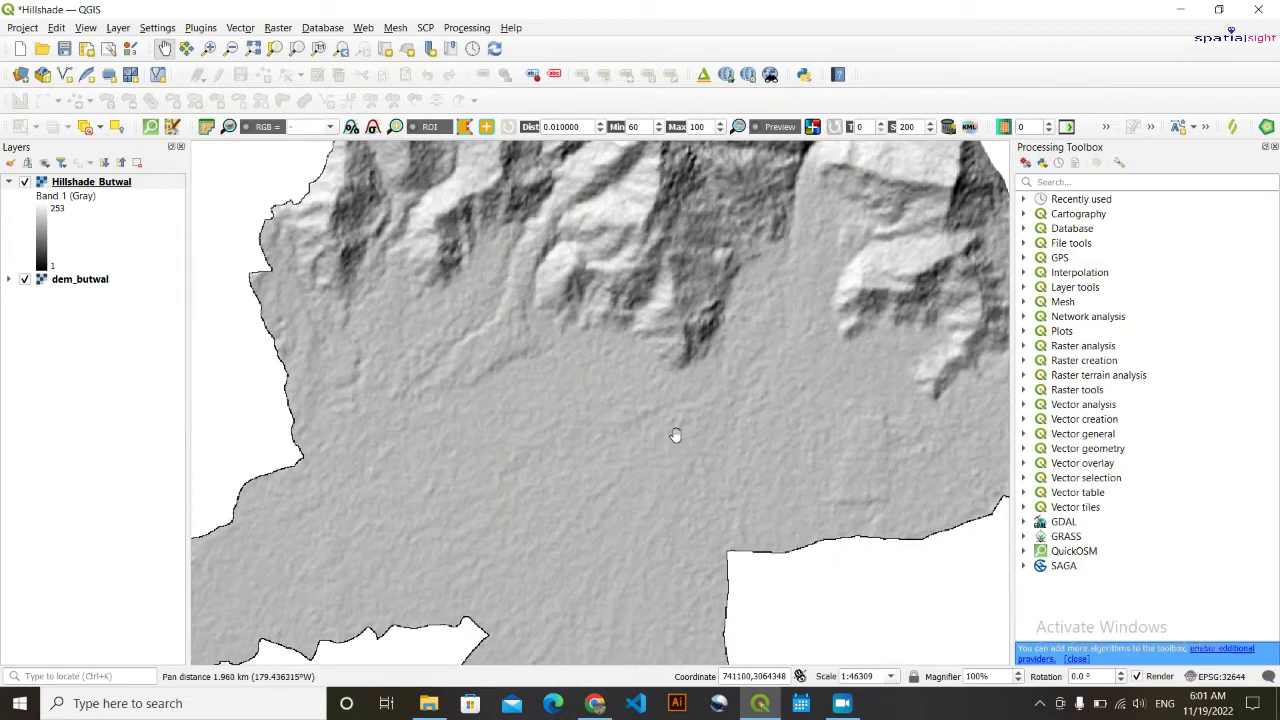
scroll(675, 435, down, 2)
scroll(676, 420, up, 2)
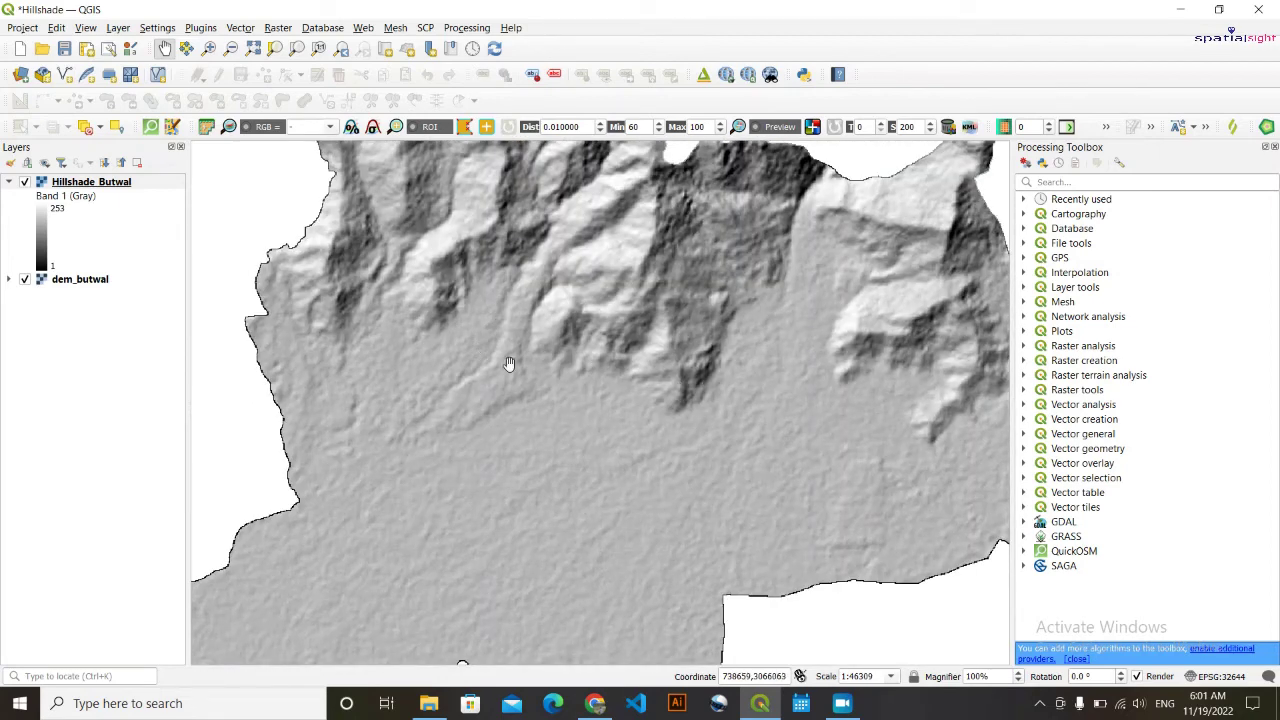
scroll(509, 364, down, 2)
scroll(462, 366, up, 2)
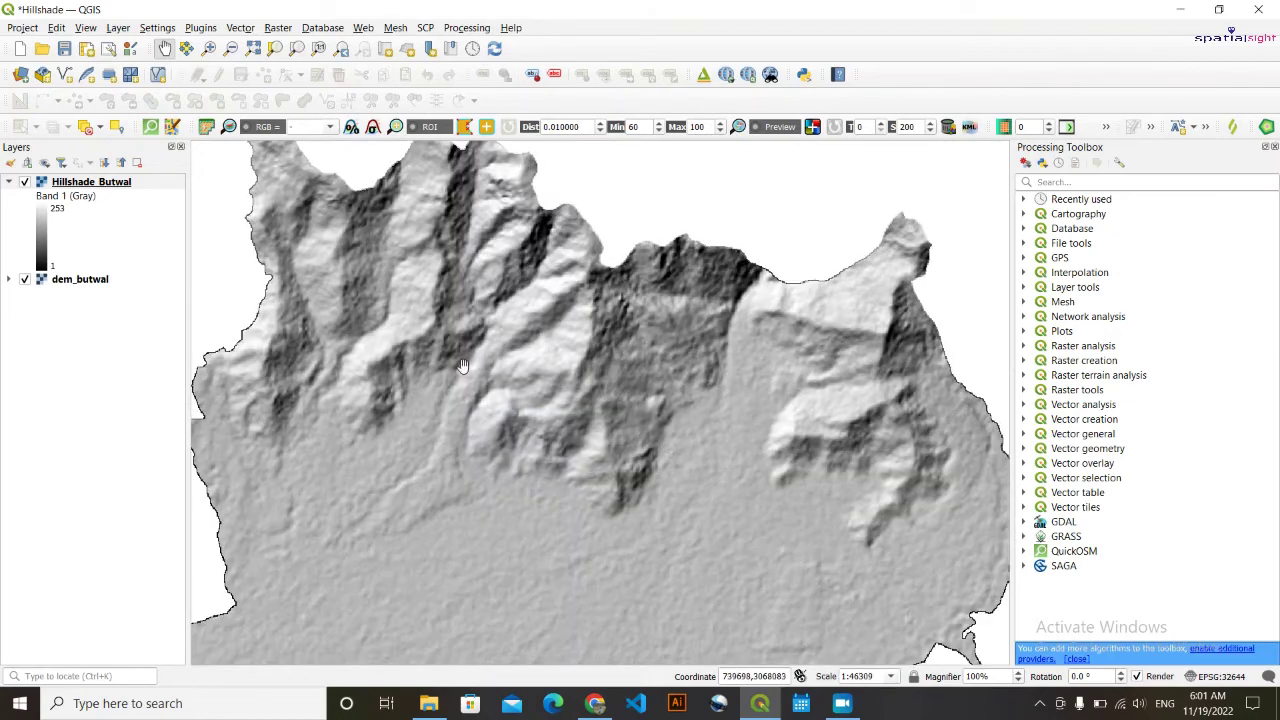
scroll(513, 428, down, 1)
drag(440, 390, 555, 383)
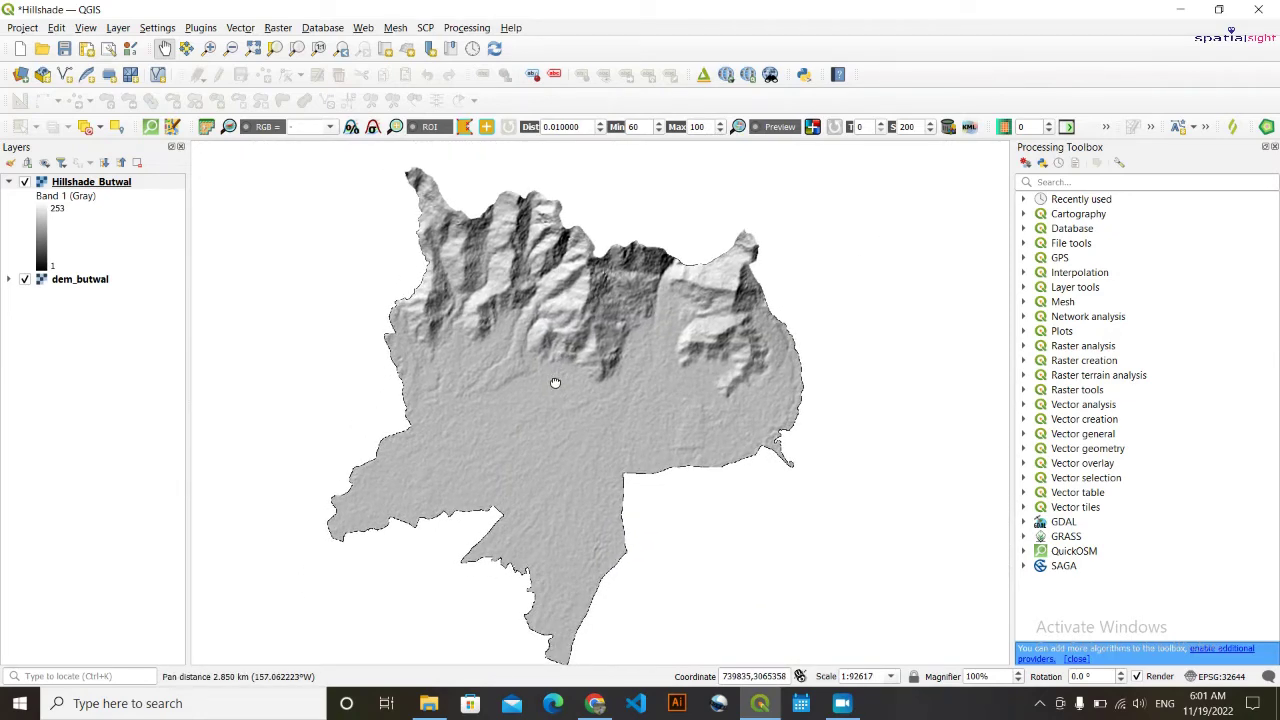
Switch dem_butwal's symbology render type to Singleband pseudocolor.
click(87, 280)
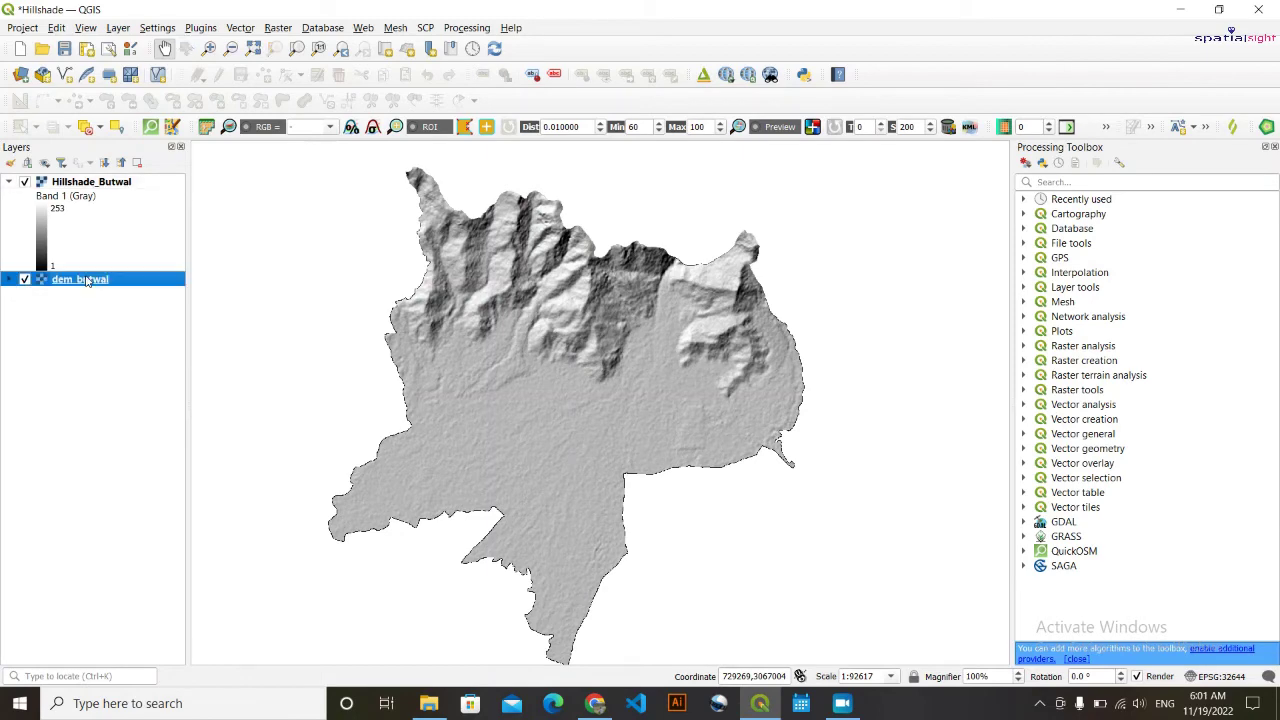
double_click(87, 280)
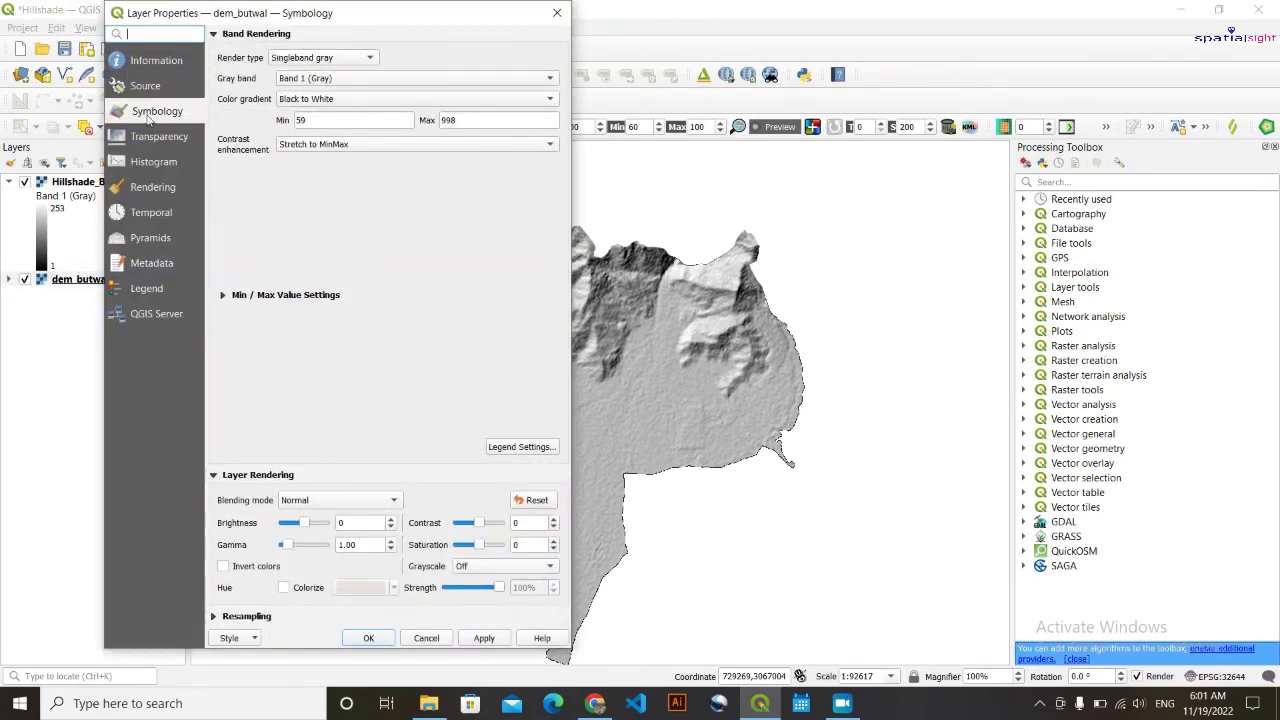
click(299, 59)
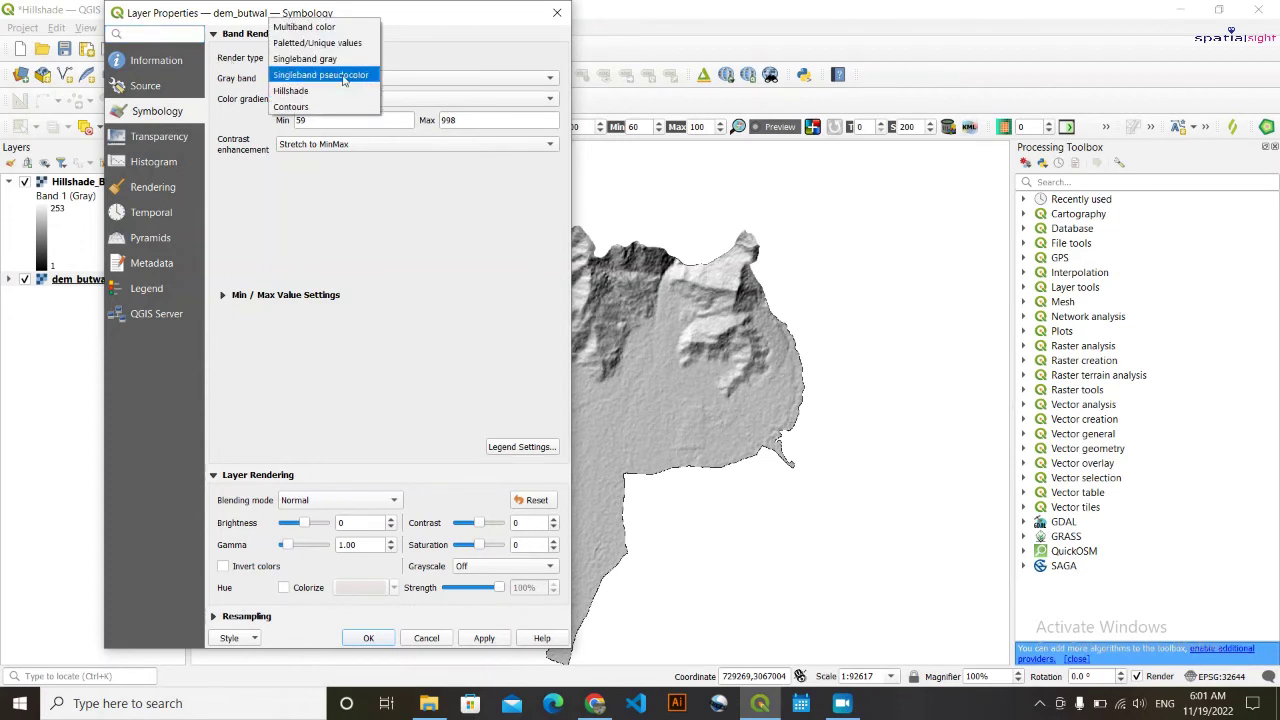
click(343, 77)
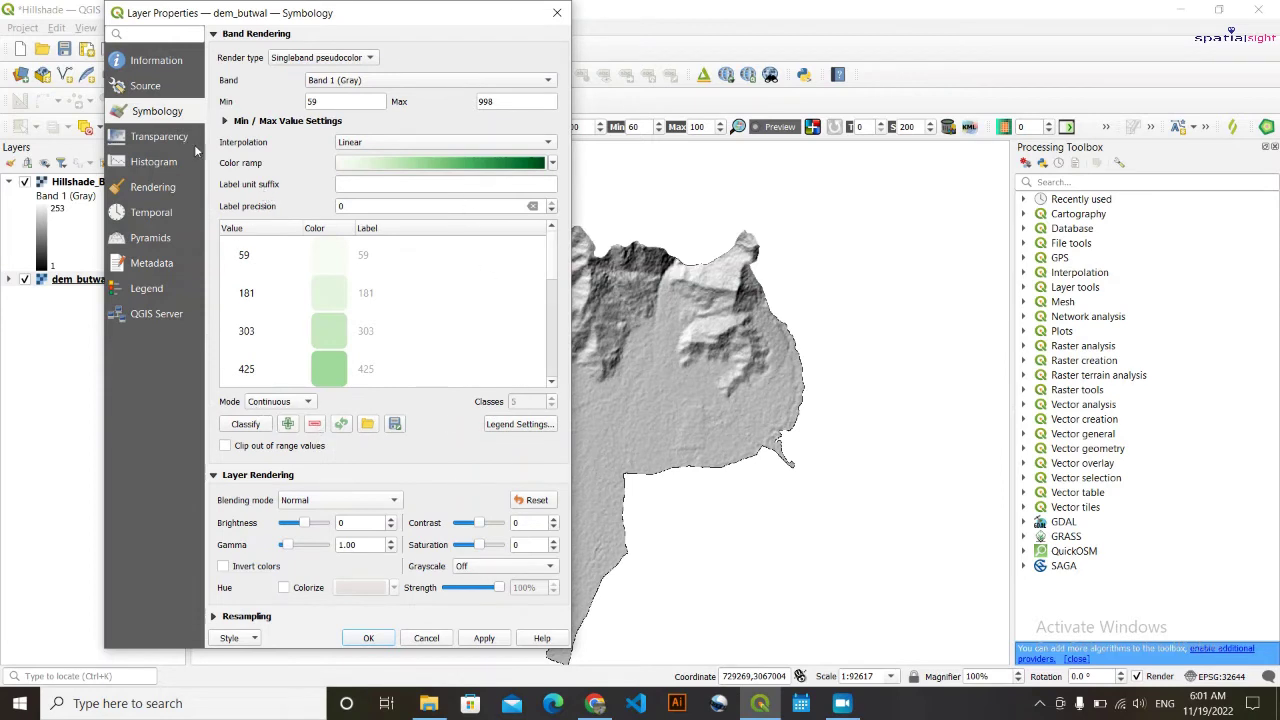
Start a new colour ramp of type Catalog: cpt-city.
click(552, 163)
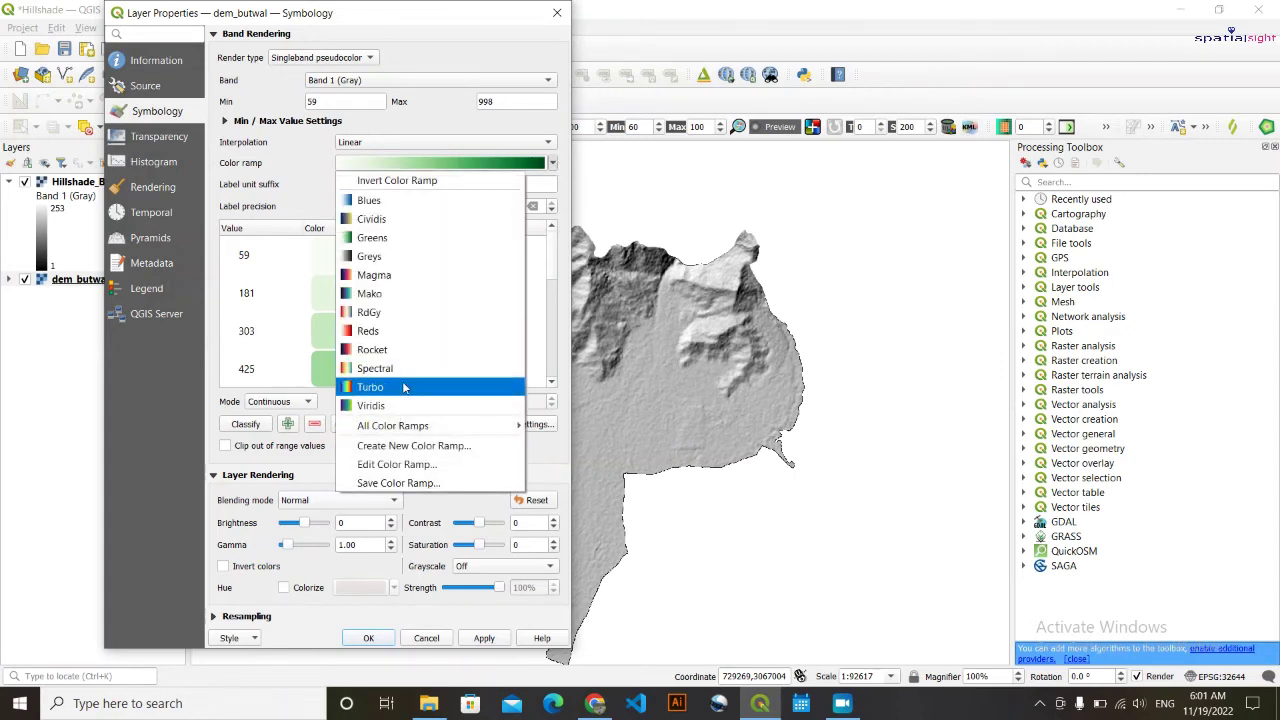
click(468, 452)
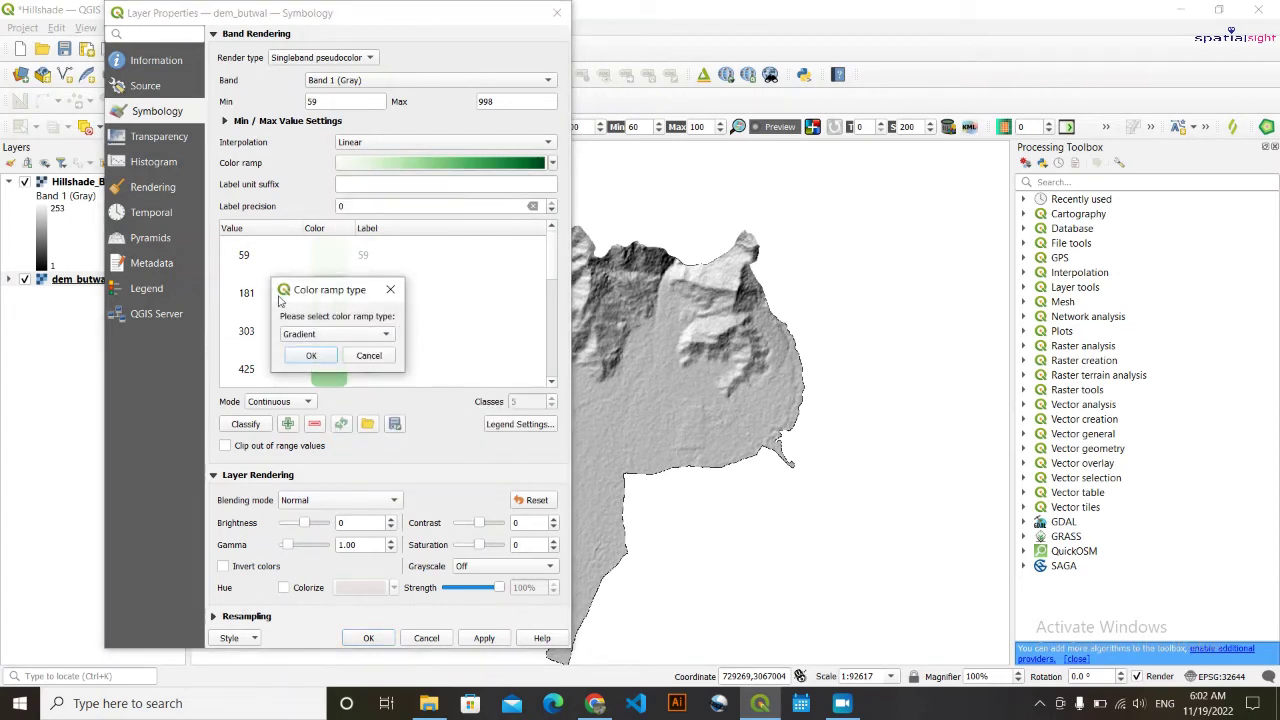
click(390, 337)
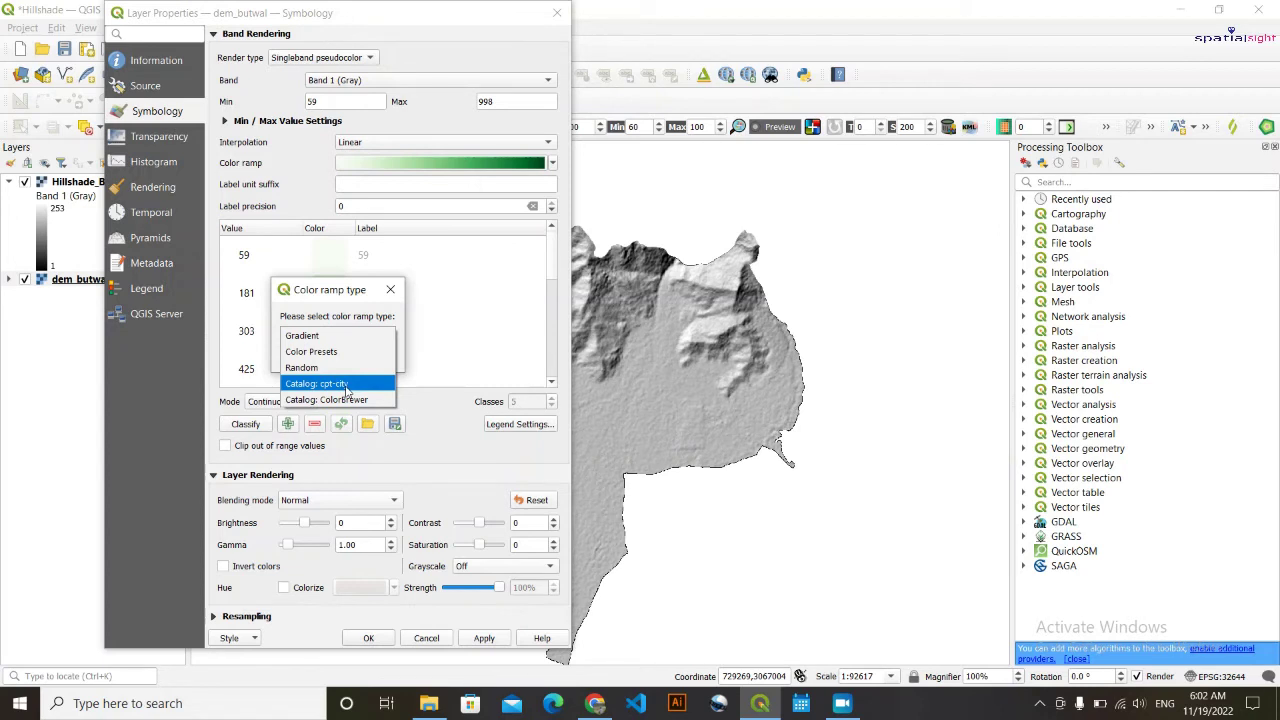
click(346, 385)
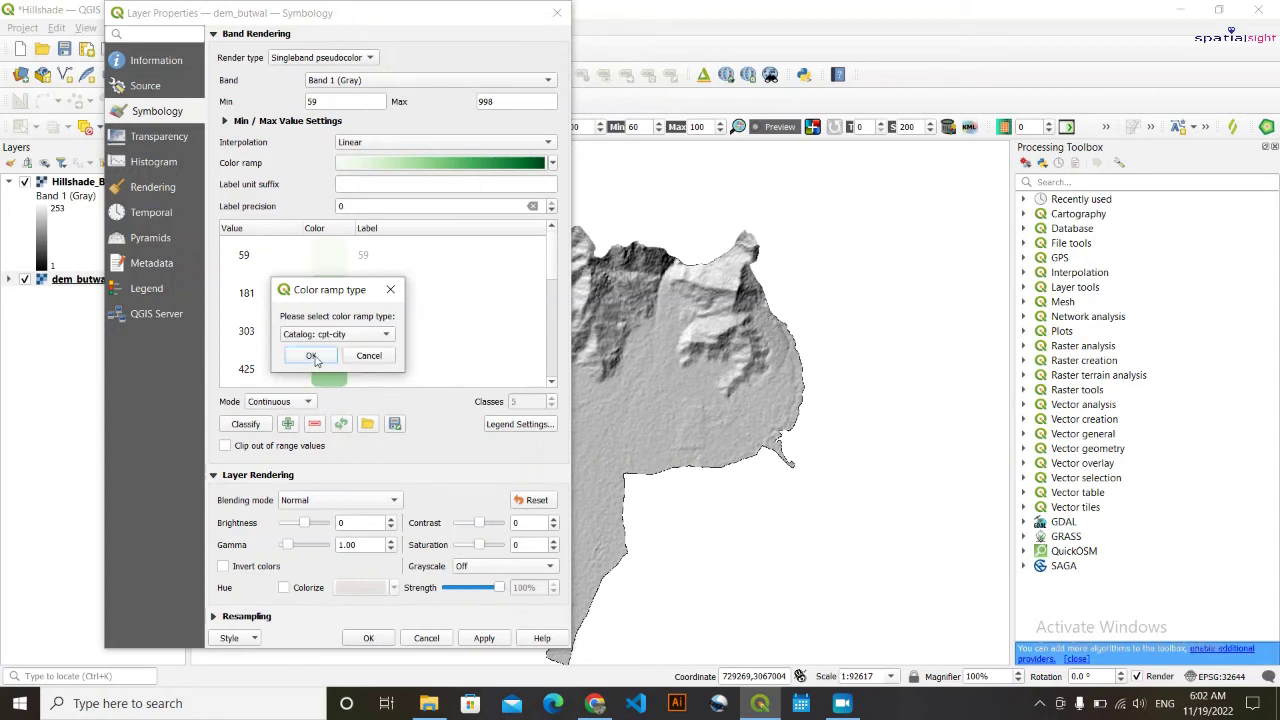
Choose the Topography theme's wiki-schwarzwald-d050 palette as the cpt-city ramp.
click(312, 356)
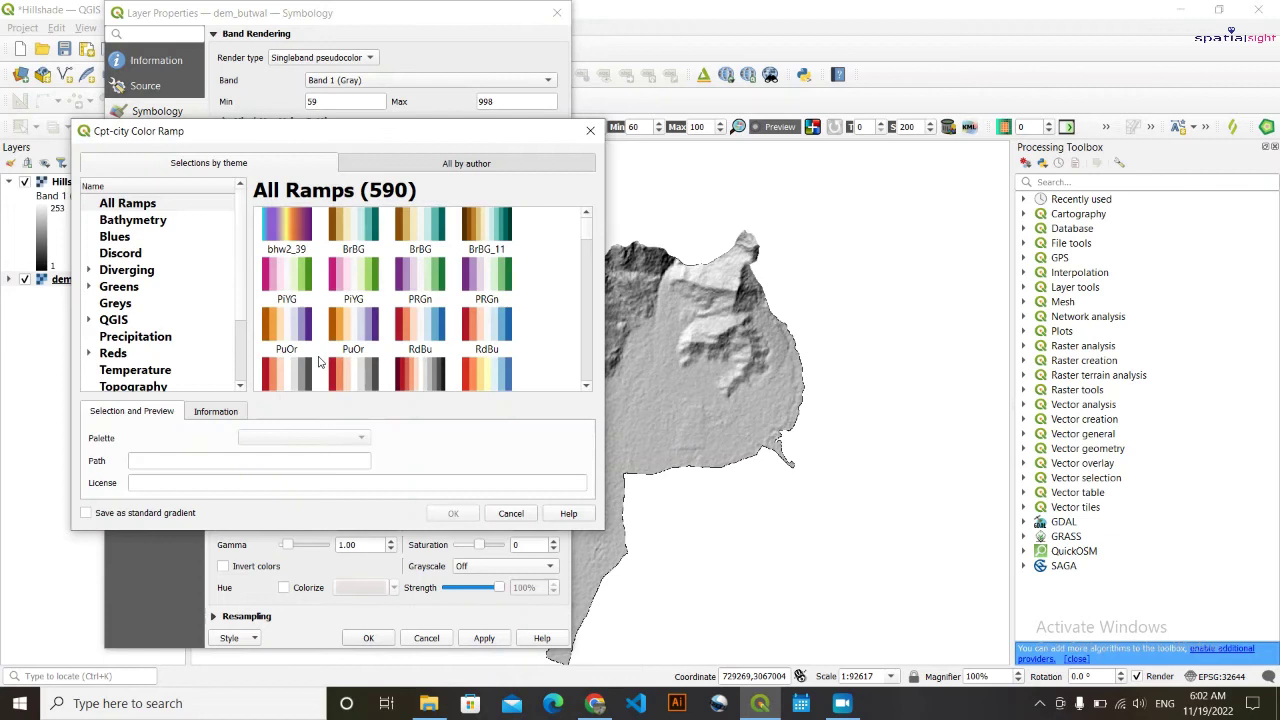
scroll(146, 330, down, 2)
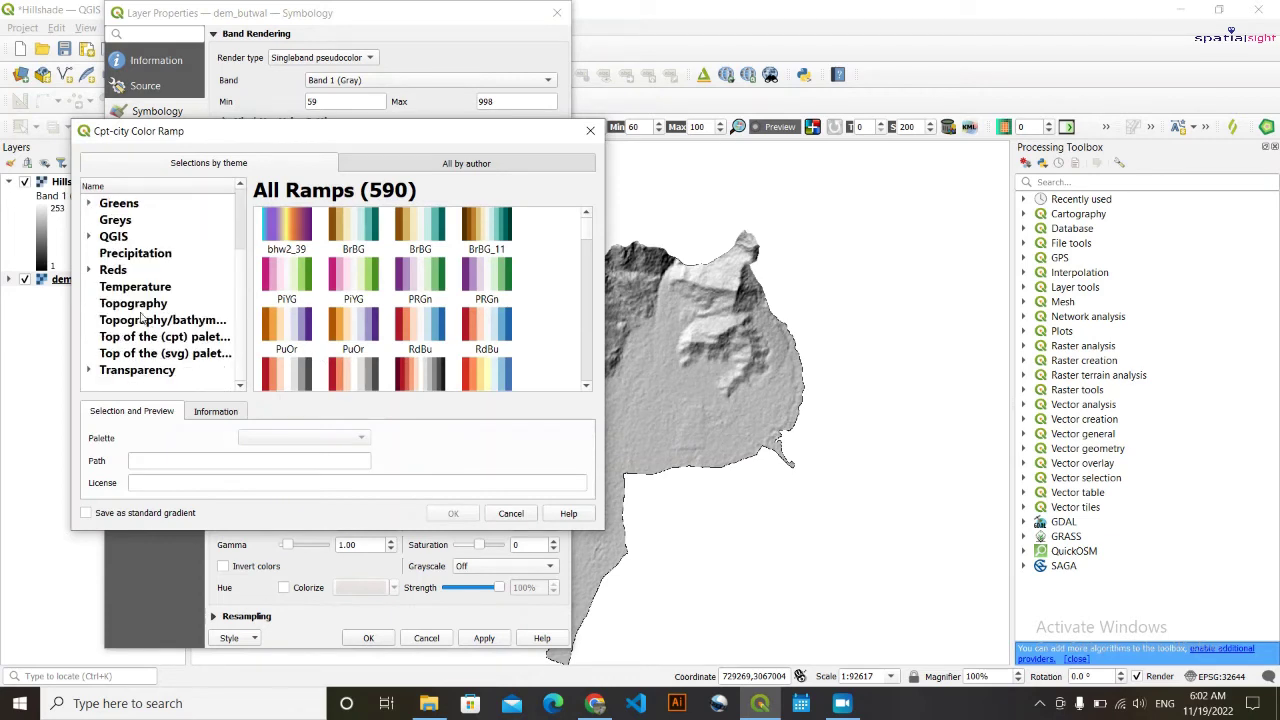
click(137, 305)
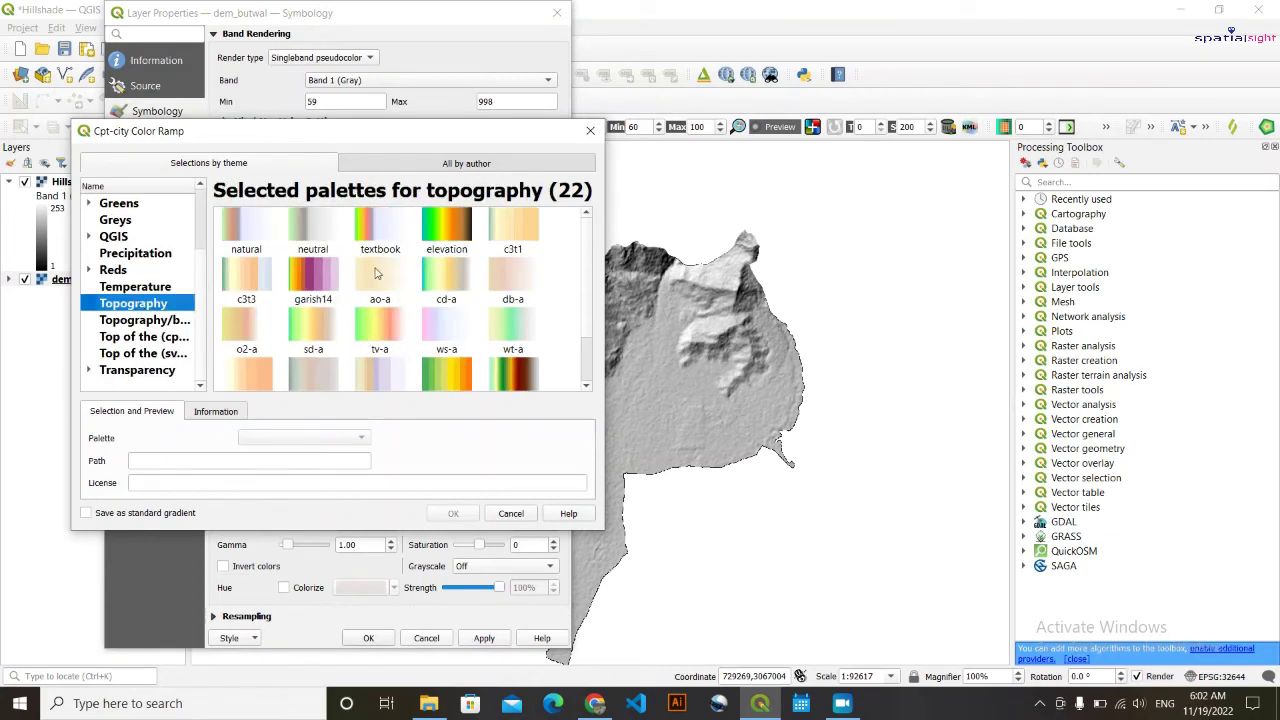
scroll(376, 272, down, 2)
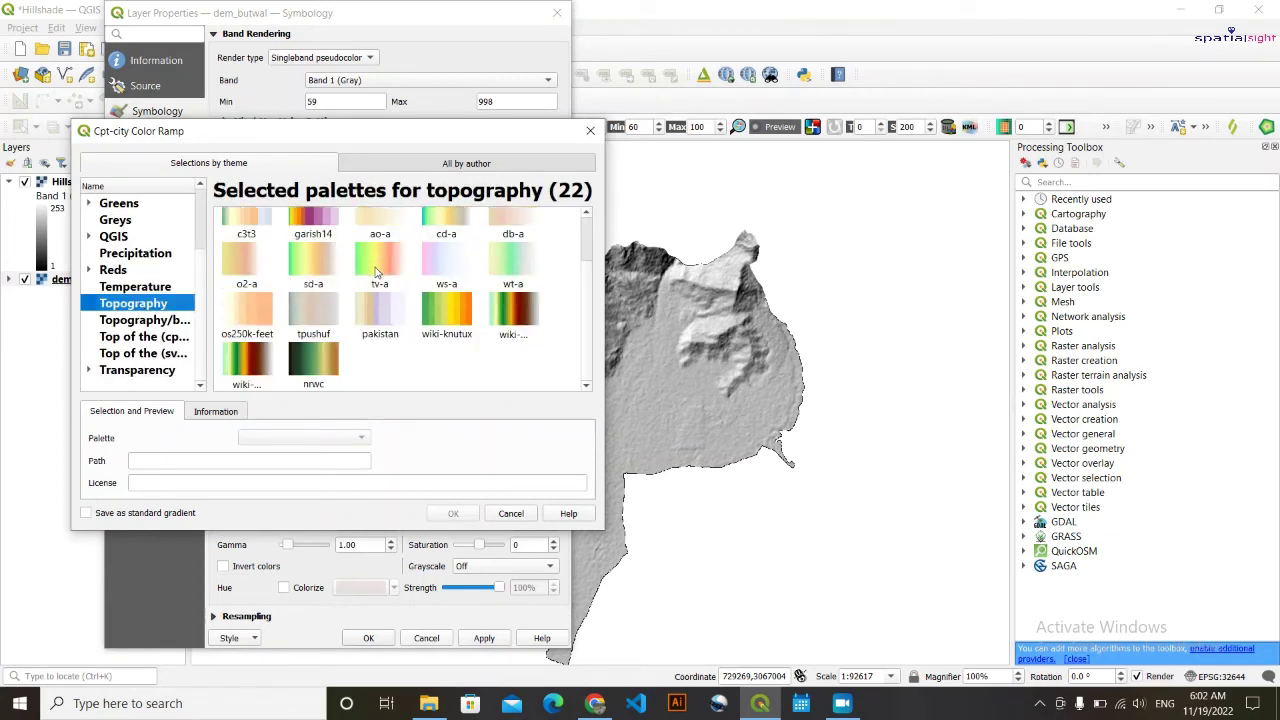
click(247, 365)
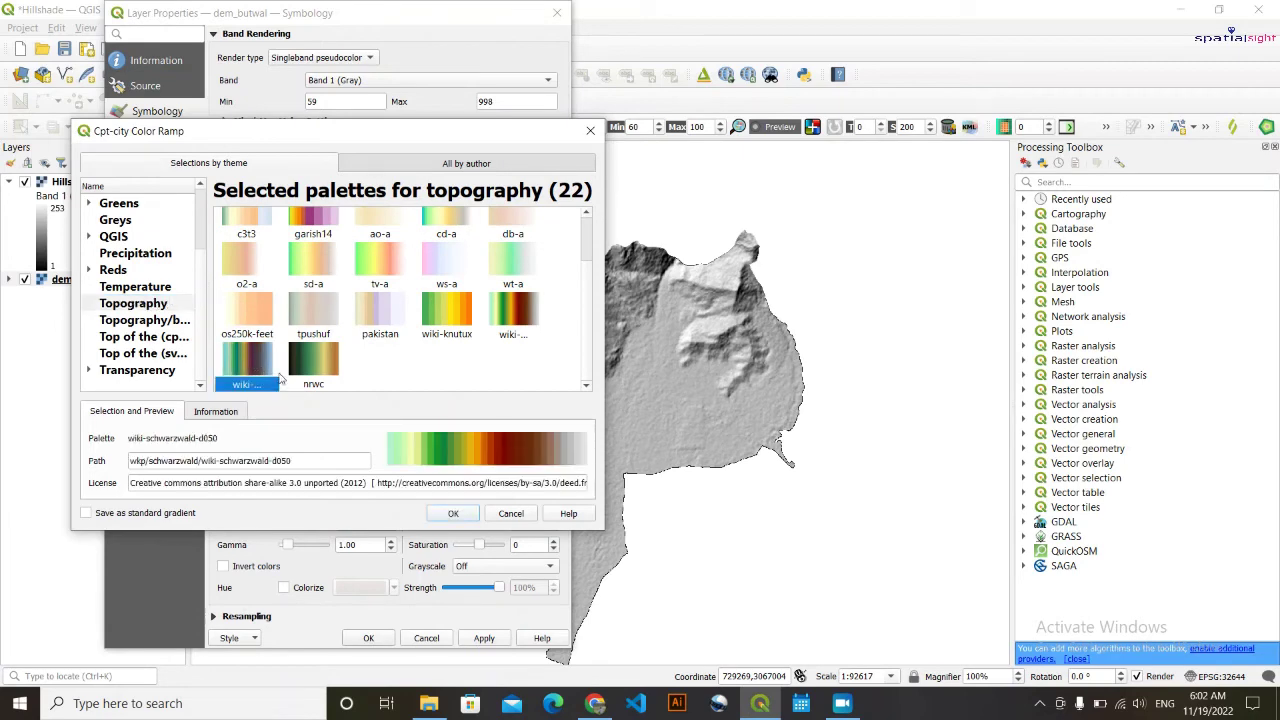
click(453, 514)
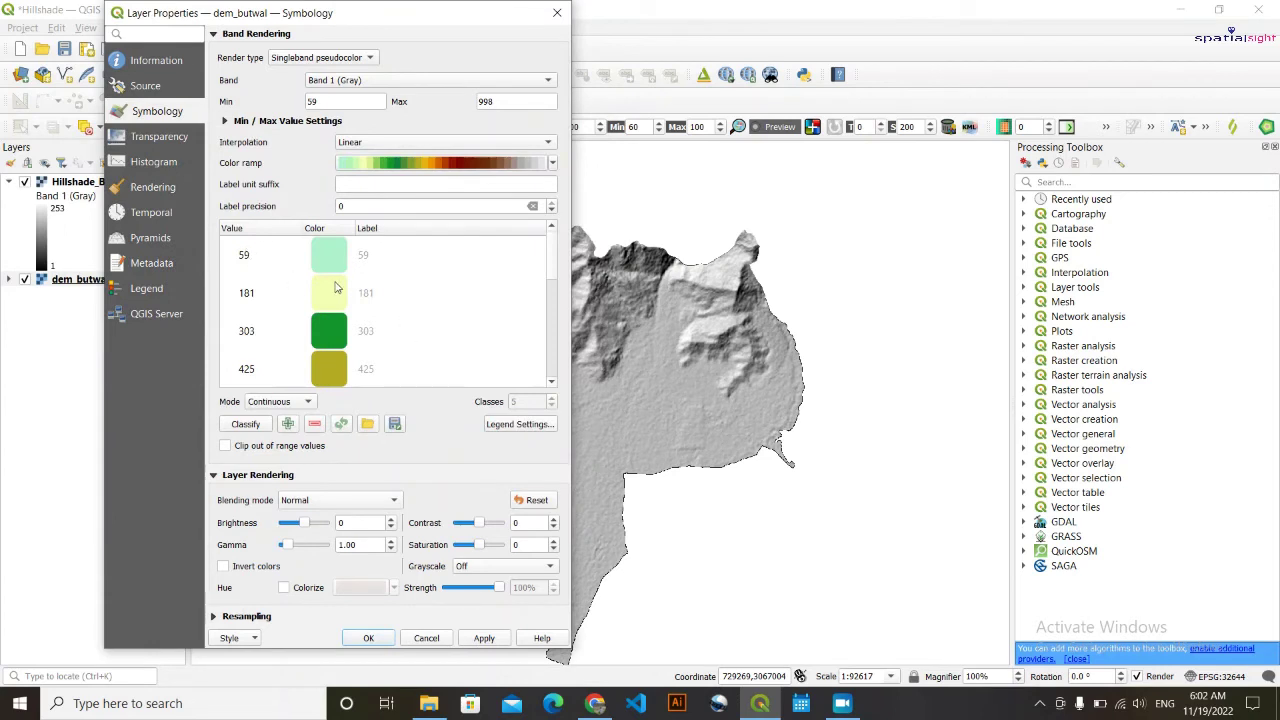
Apply the wiki-schwarzwald-d050 ramp to dem_butwal, close properties, and switch off Hillshade_Butwal.
scroll(262, 268, down, 5)
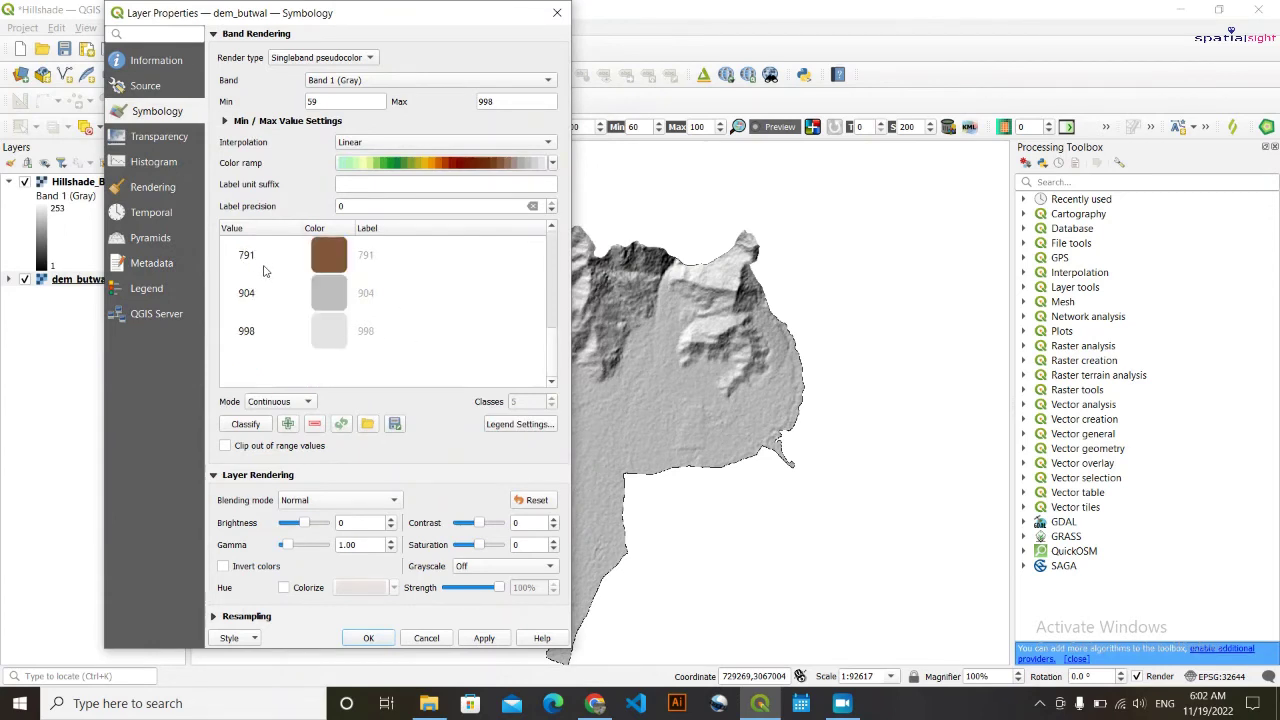
scroll(299, 339, up, 5)
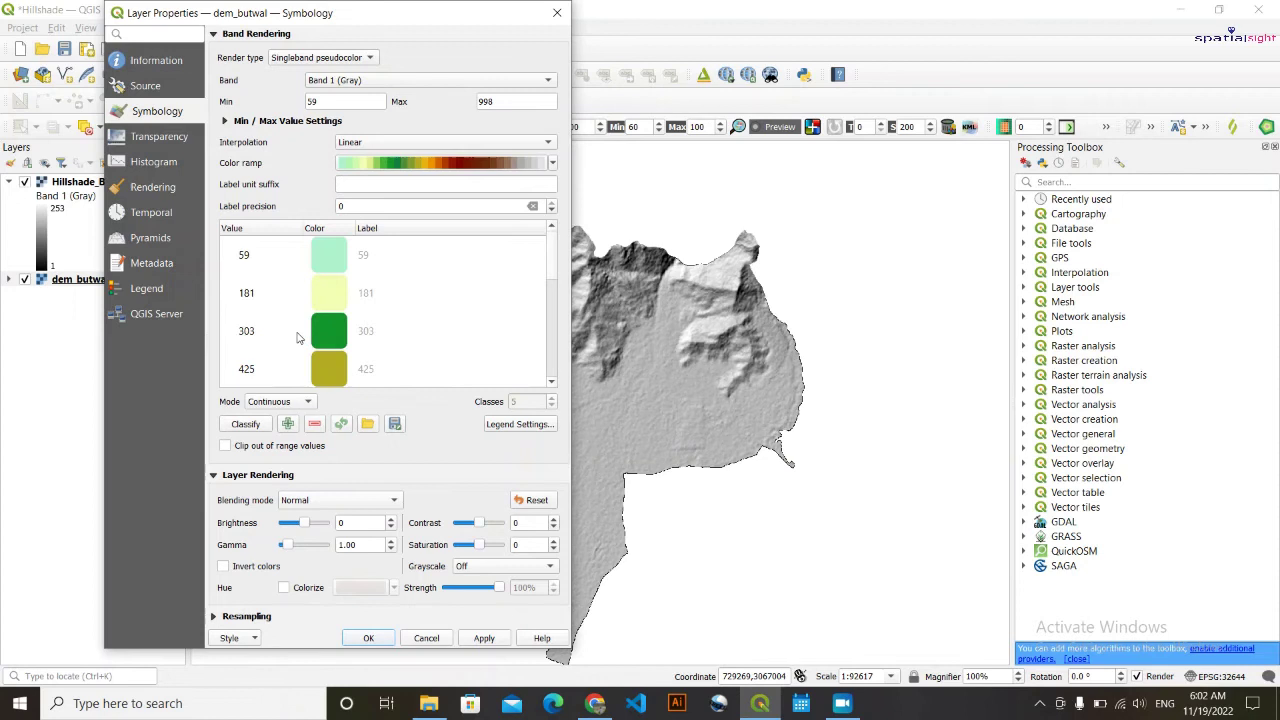
scroll(320, 345, down, 5)
scroll(330, 342, up, 5)
scroll(335, 300, down, 5)
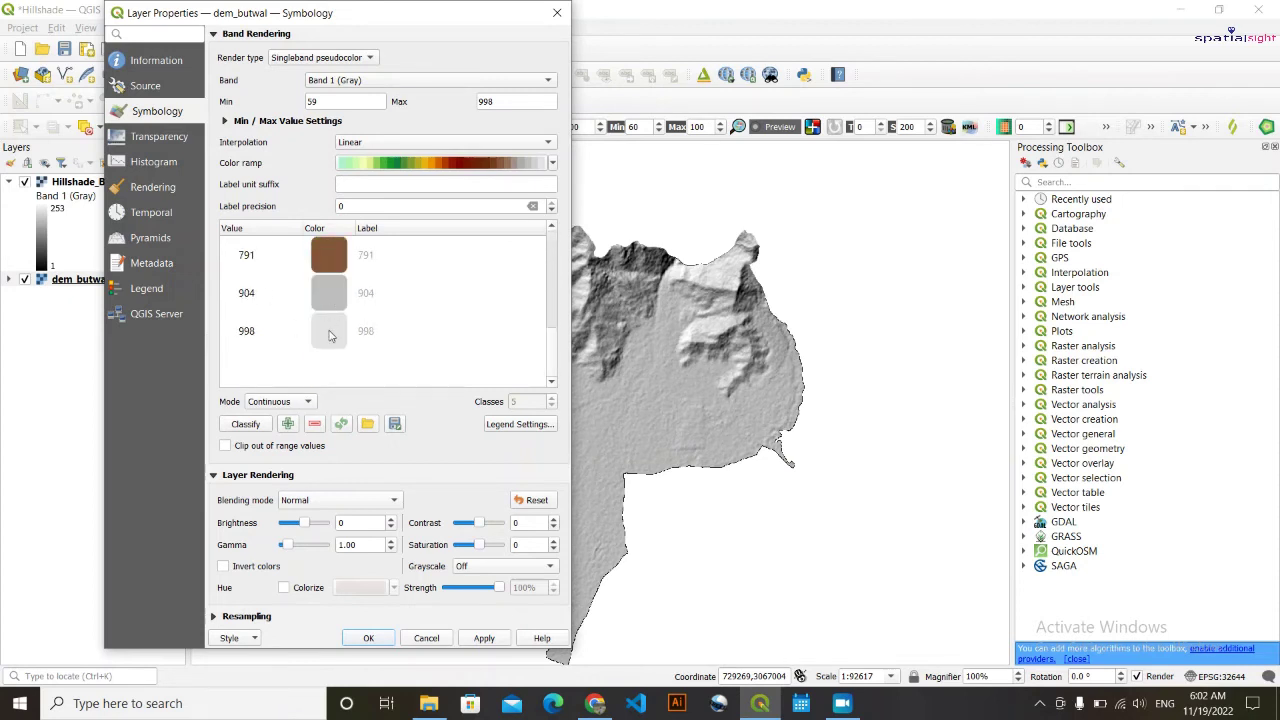
click(488, 640)
click(378, 640)
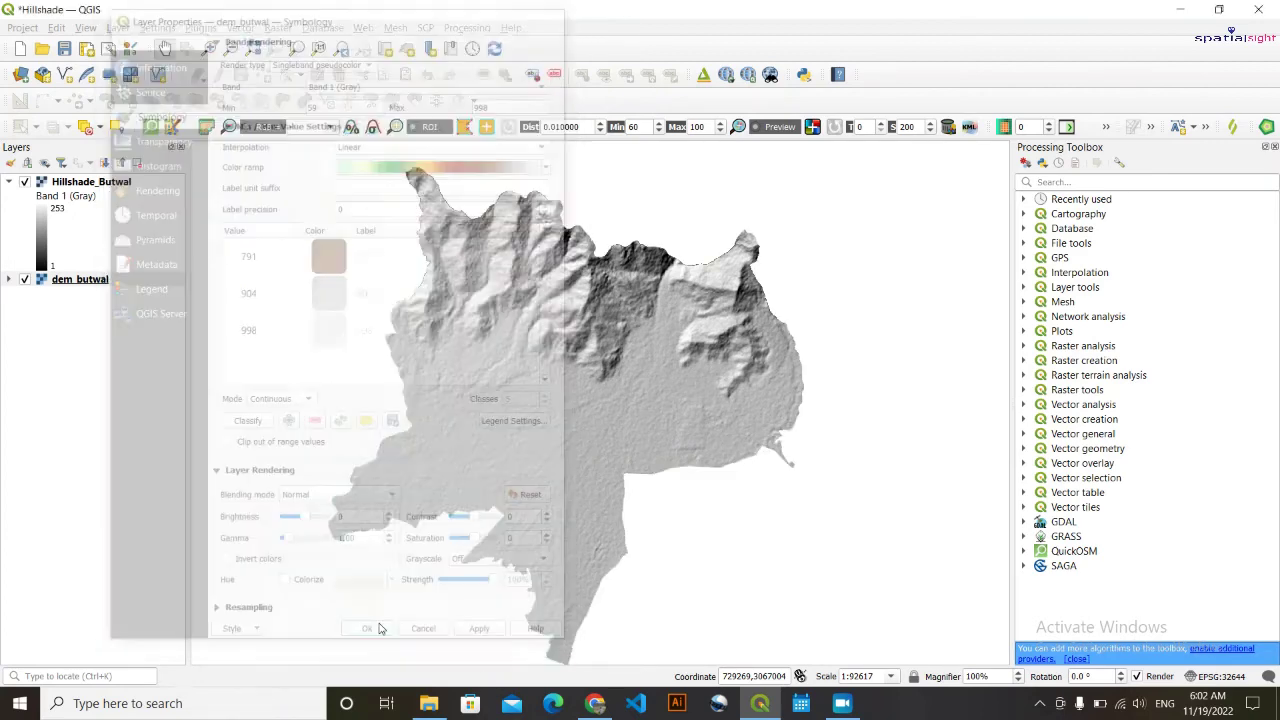
click(25, 182)
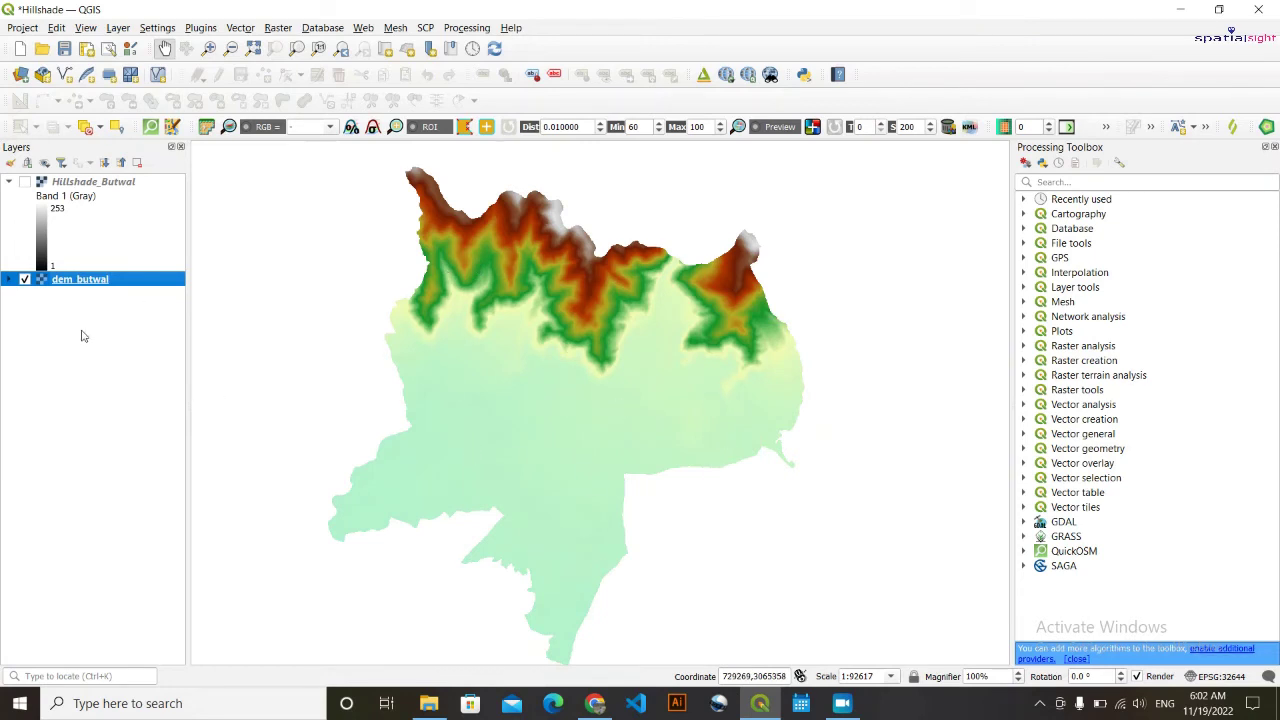
Move Hillshade_Butwal below dem_butwal, turn it back on, and reopen dem_butwal's properties.
click(10, 182)
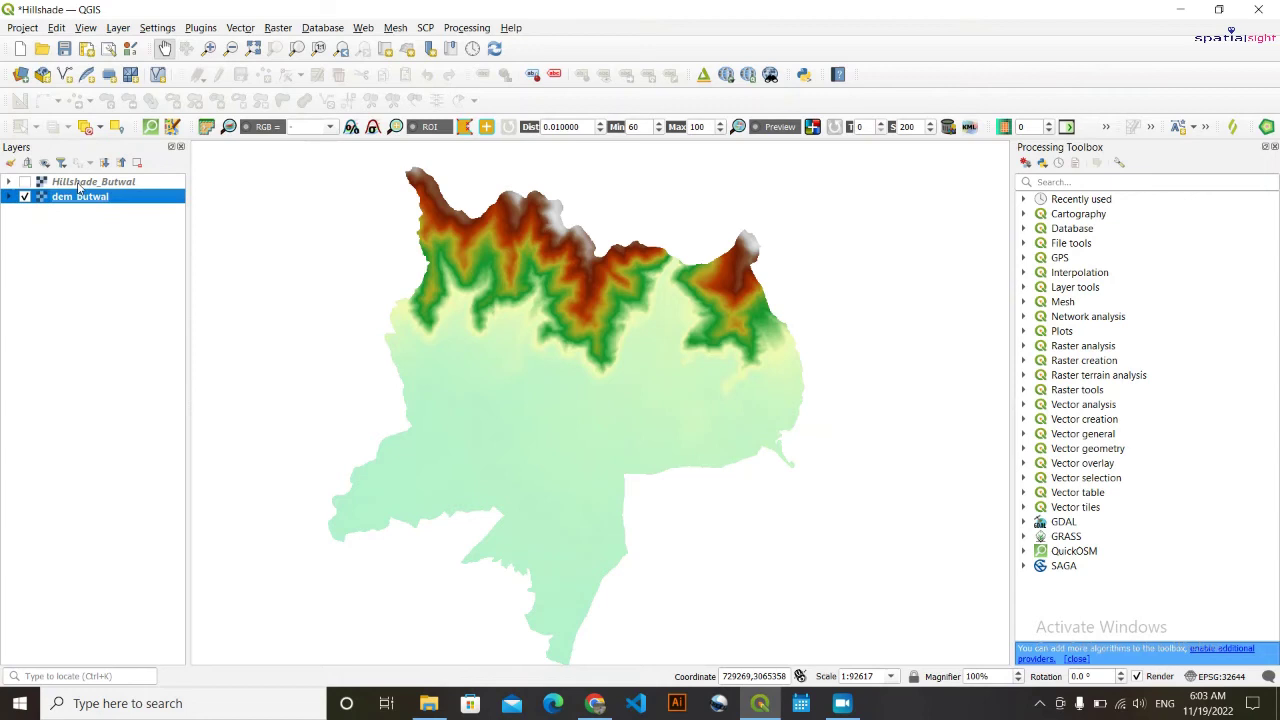
drag(80, 188, 79, 258)
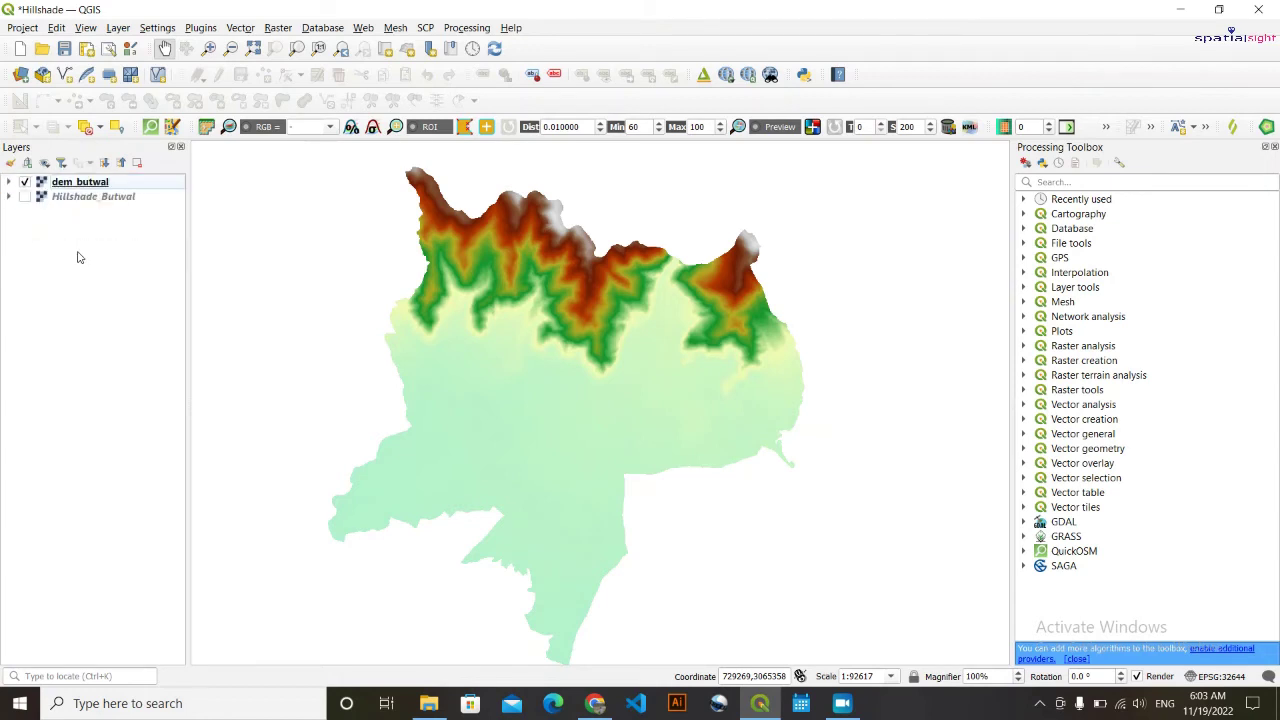
click(24, 197)
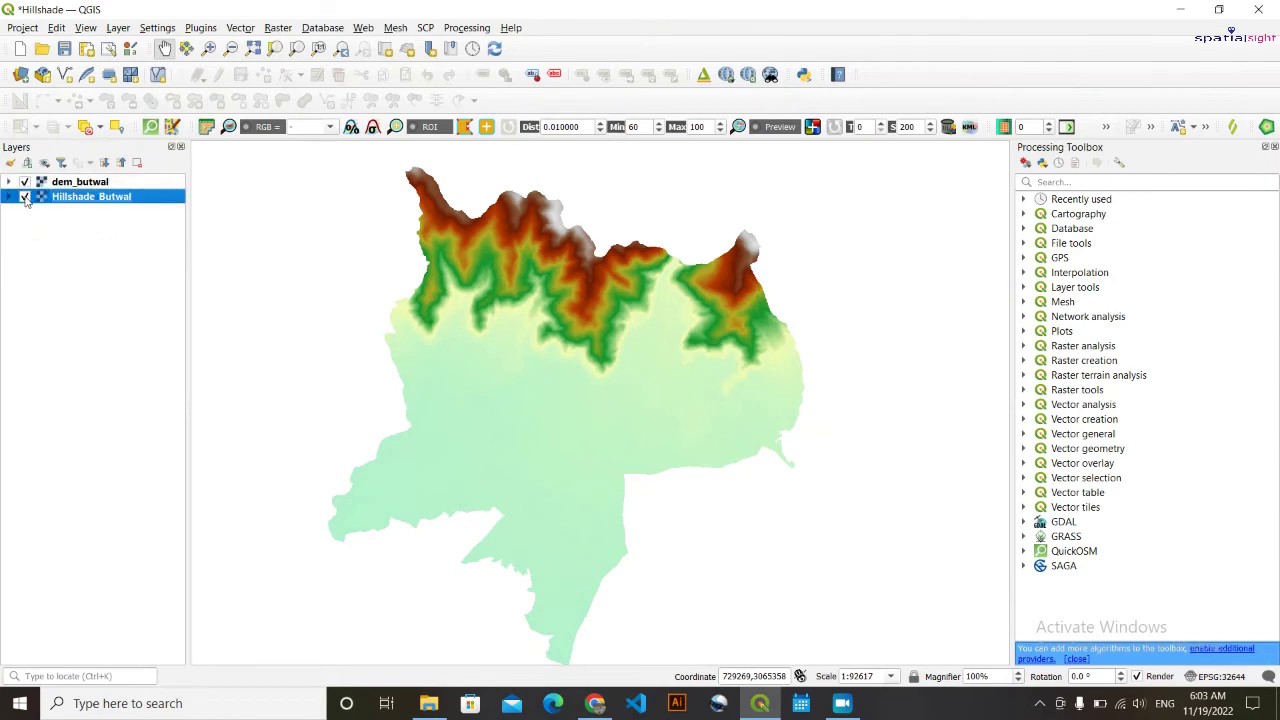
double_click(74, 185)
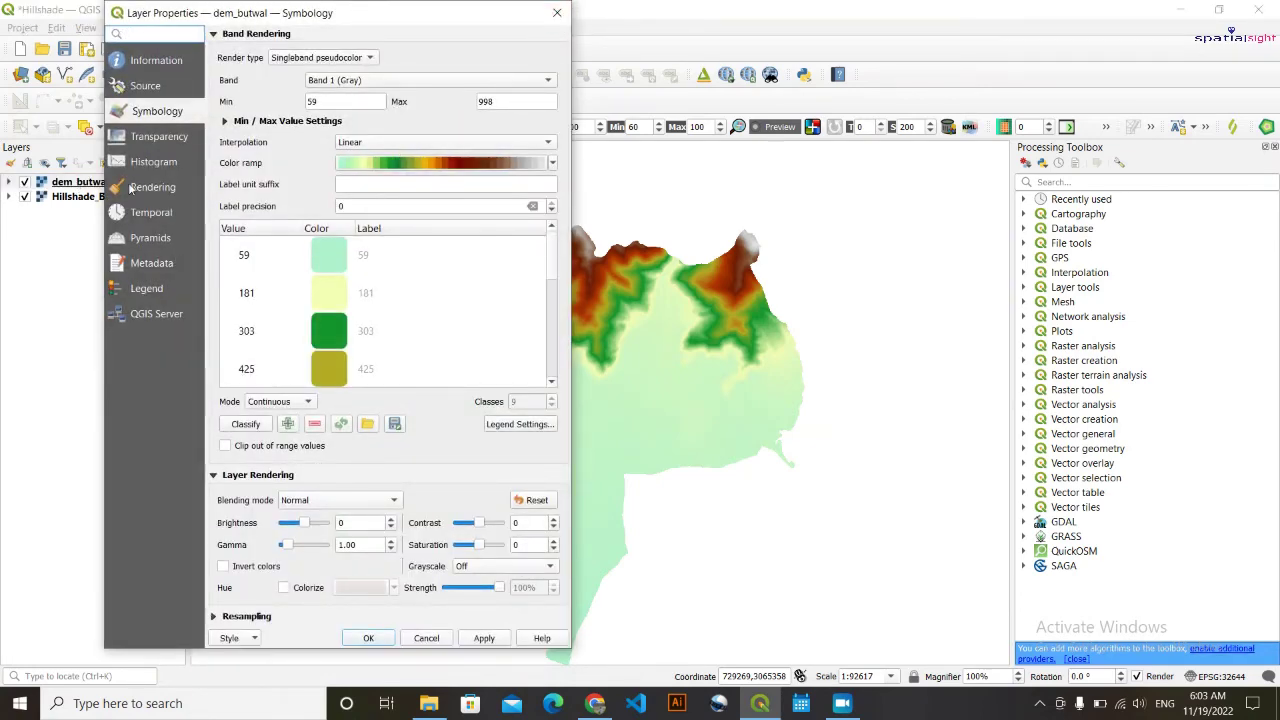
Set dem_butwal's Layer Rendering blending mode to Multiply, apply it, and inspect the shaded relief.
click(159, 136)
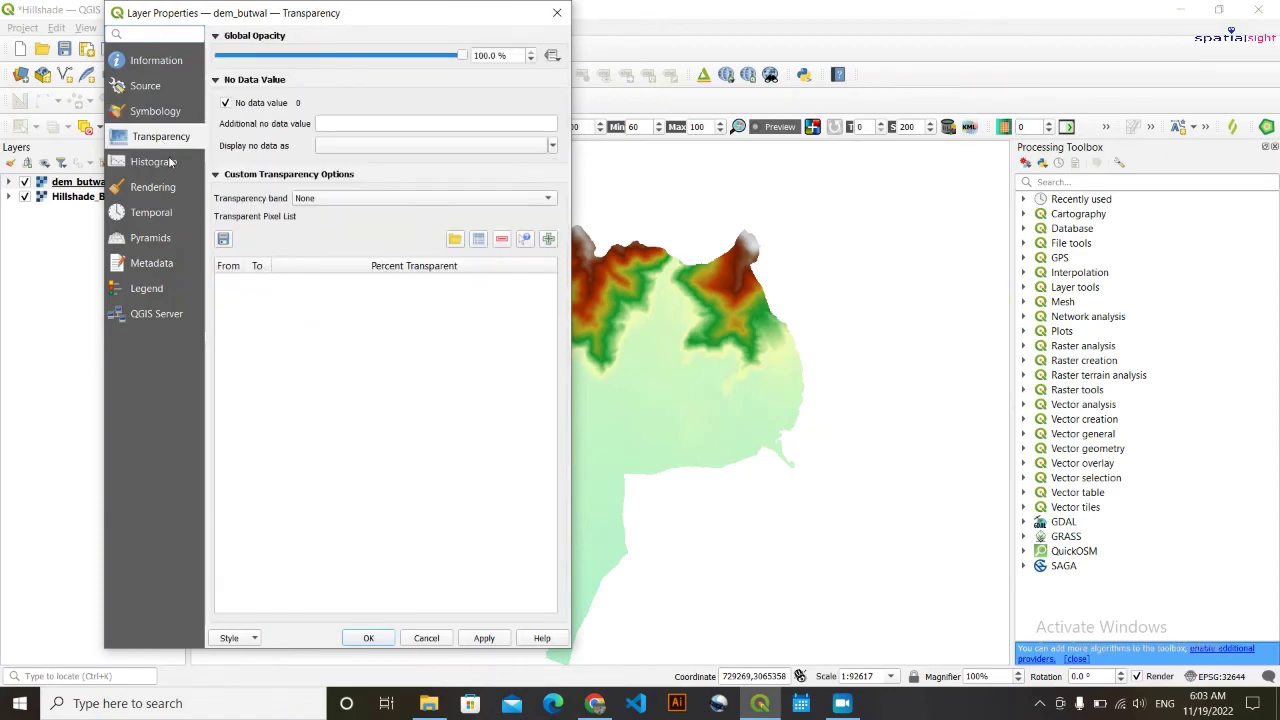
click(164, 96)
click(166, 110)
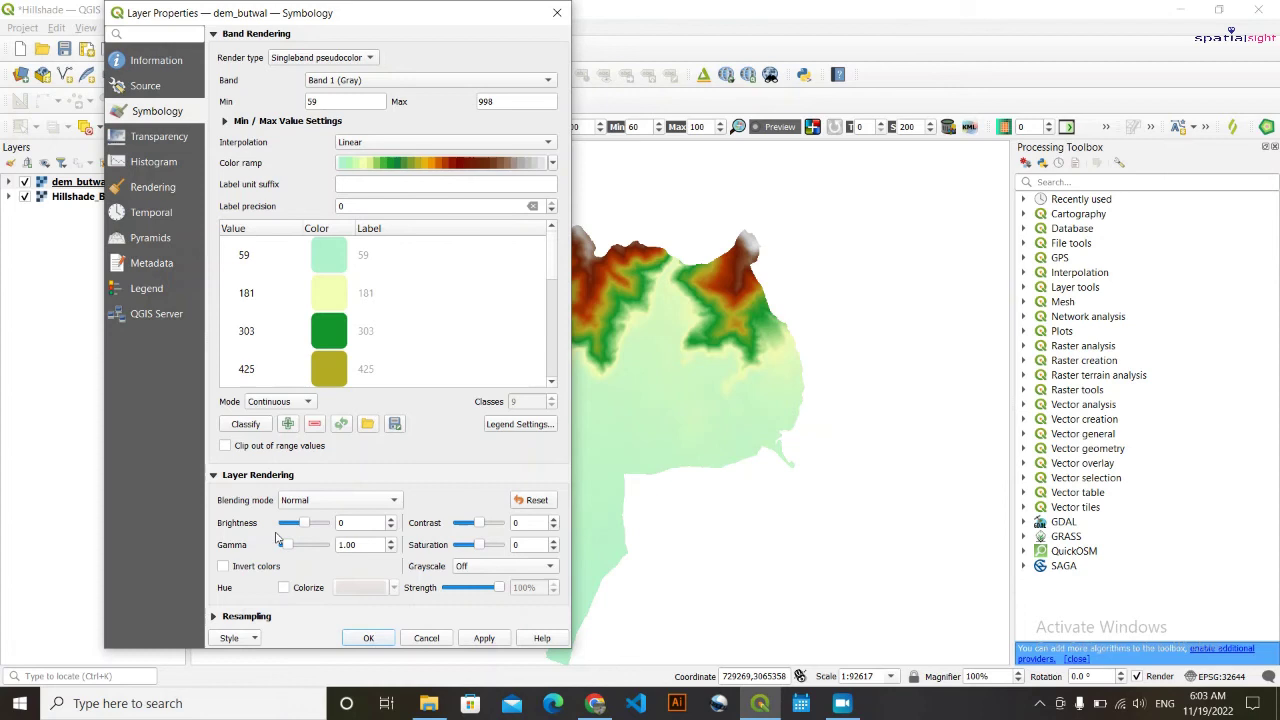
click(317, 502)
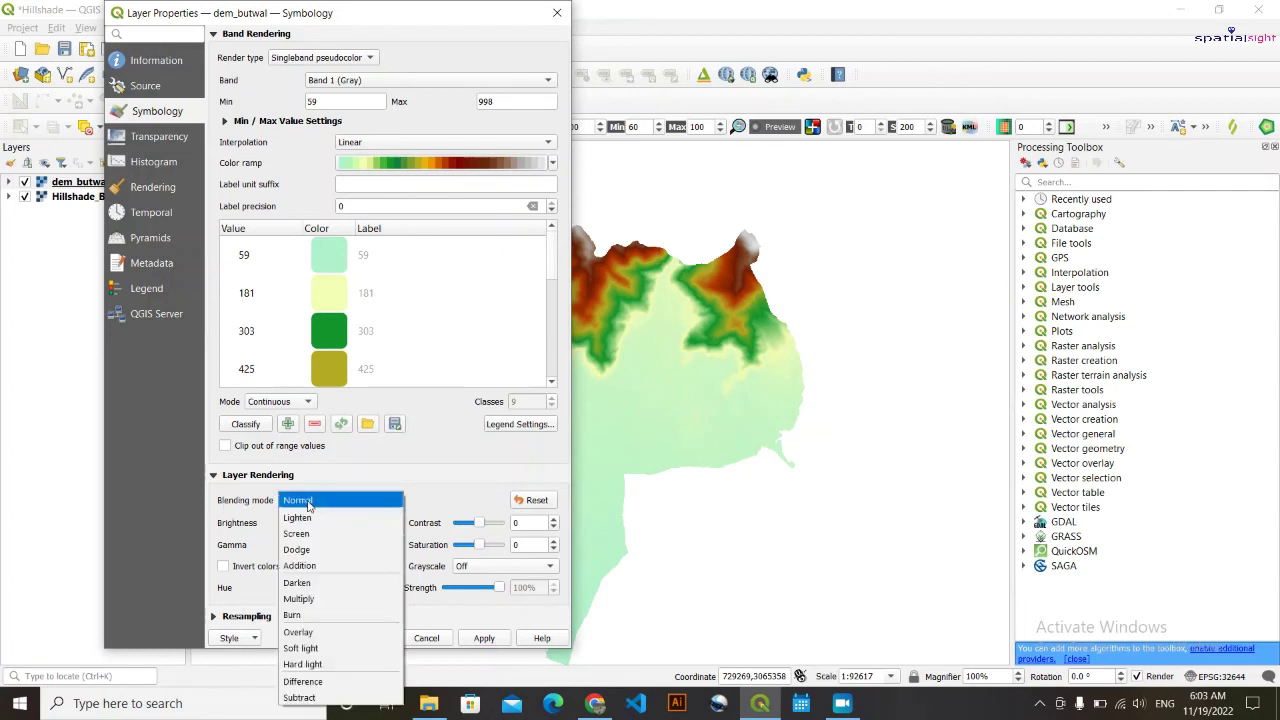
click(319, 600)
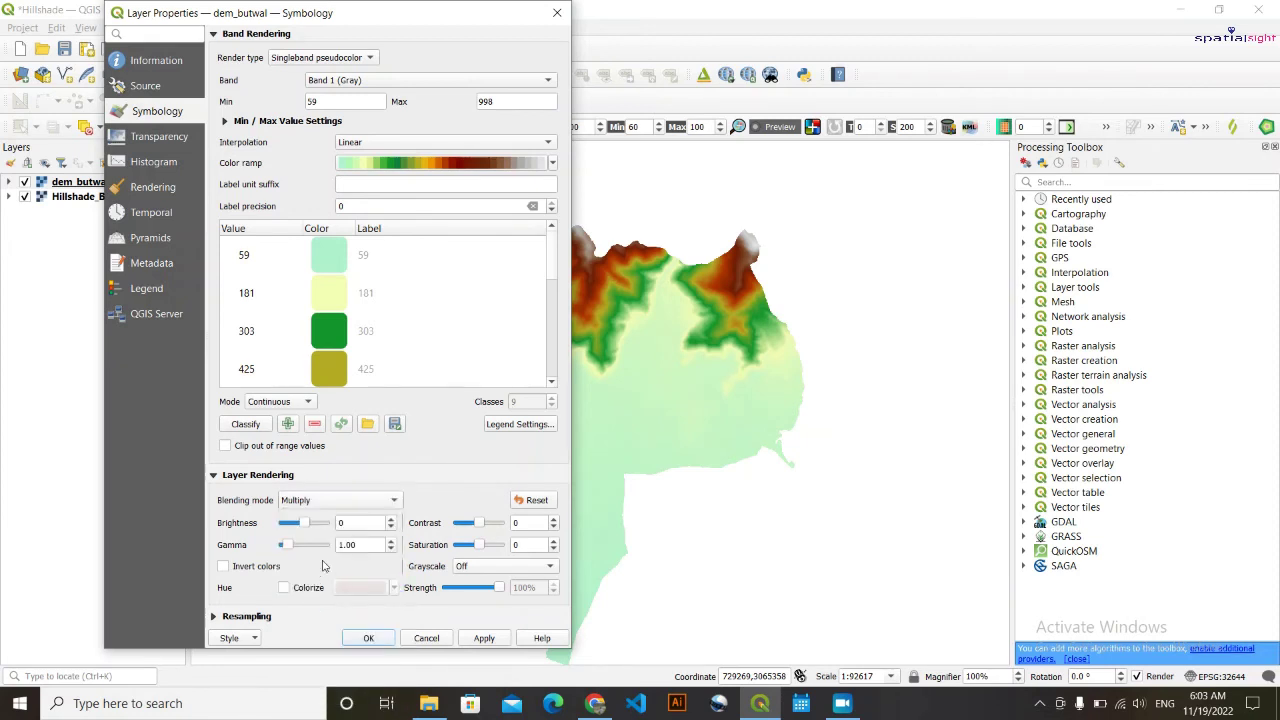
click(490, 638)
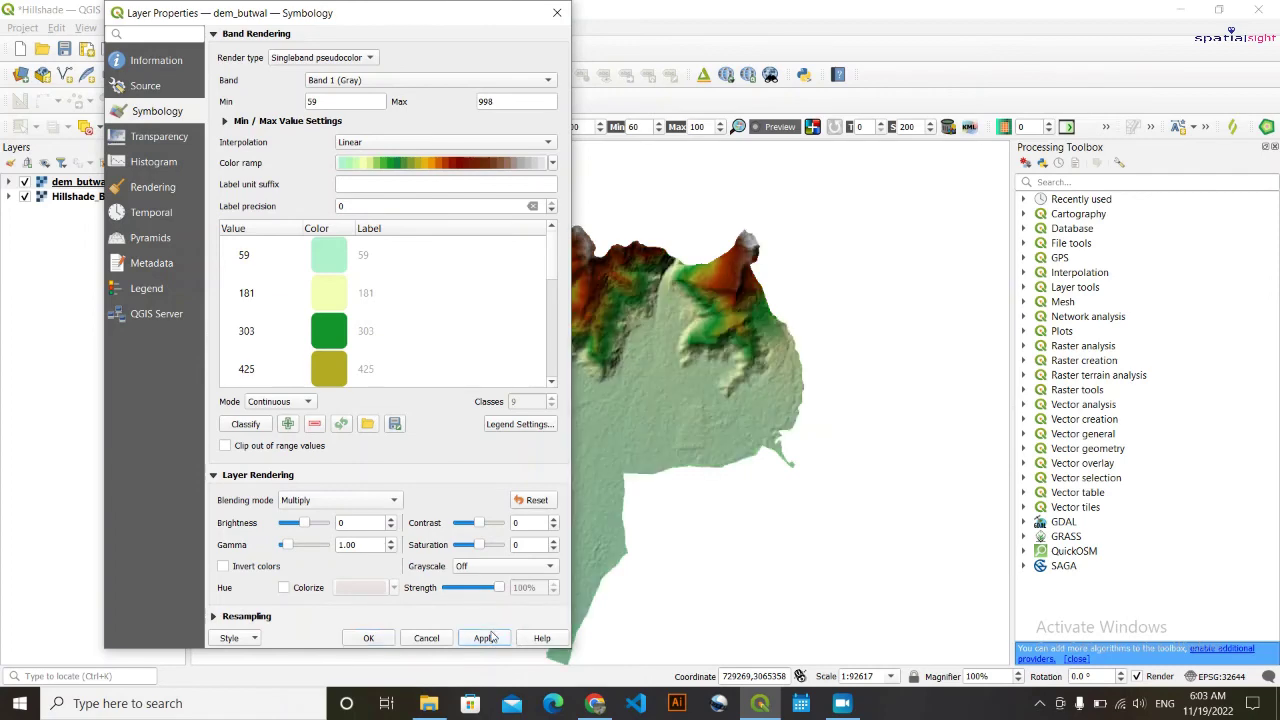
click(388, 638)
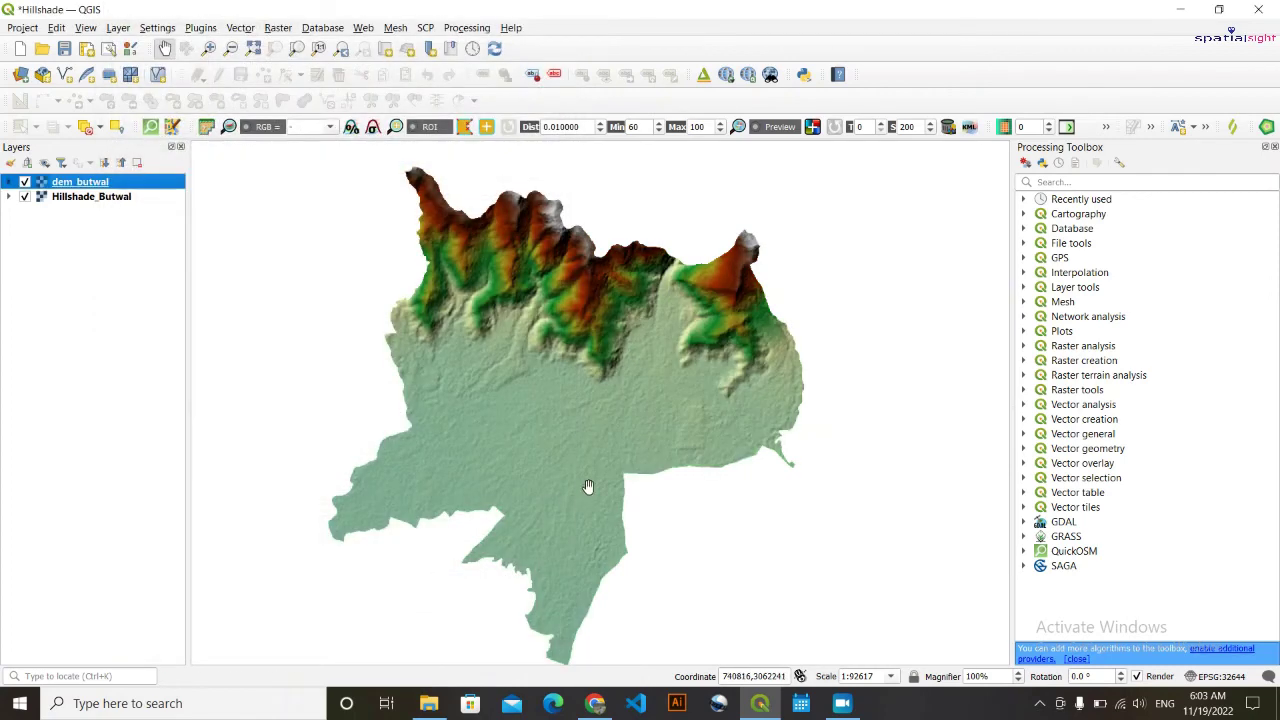
drag(585, 488, 628, 490)
scroll(627, 385, up, 1)
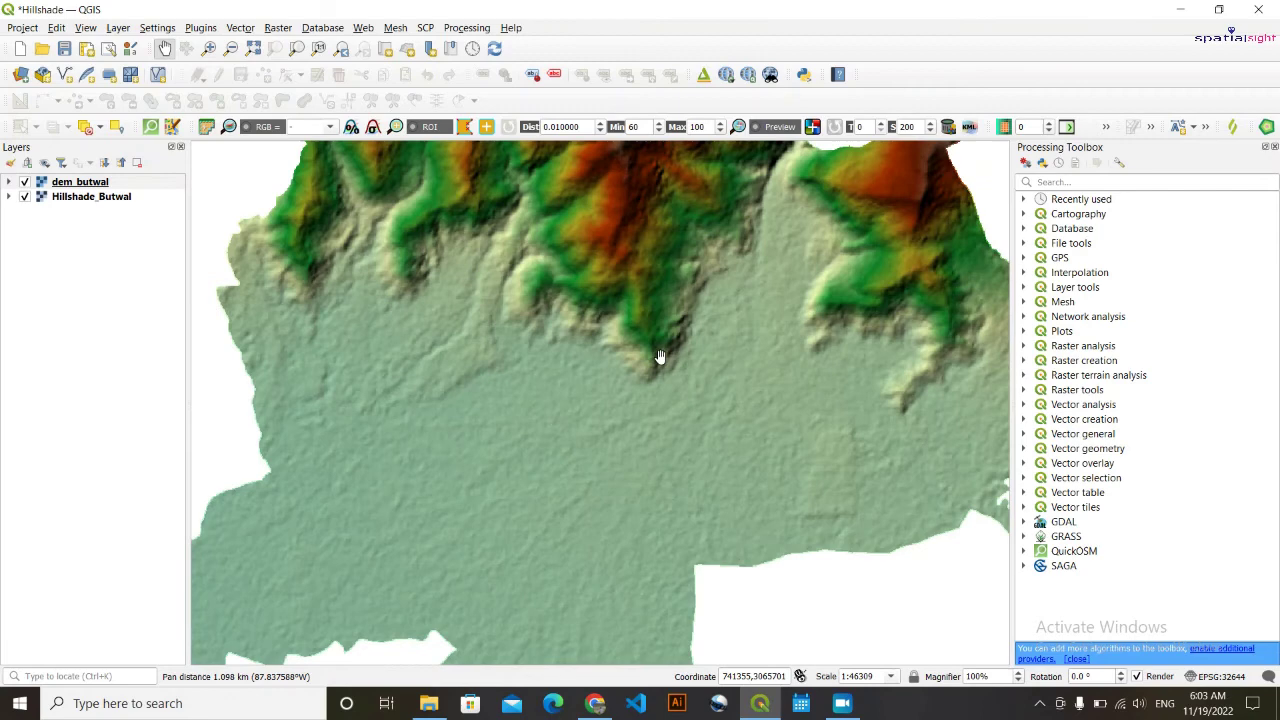
scroll(639, 381, down, 1)
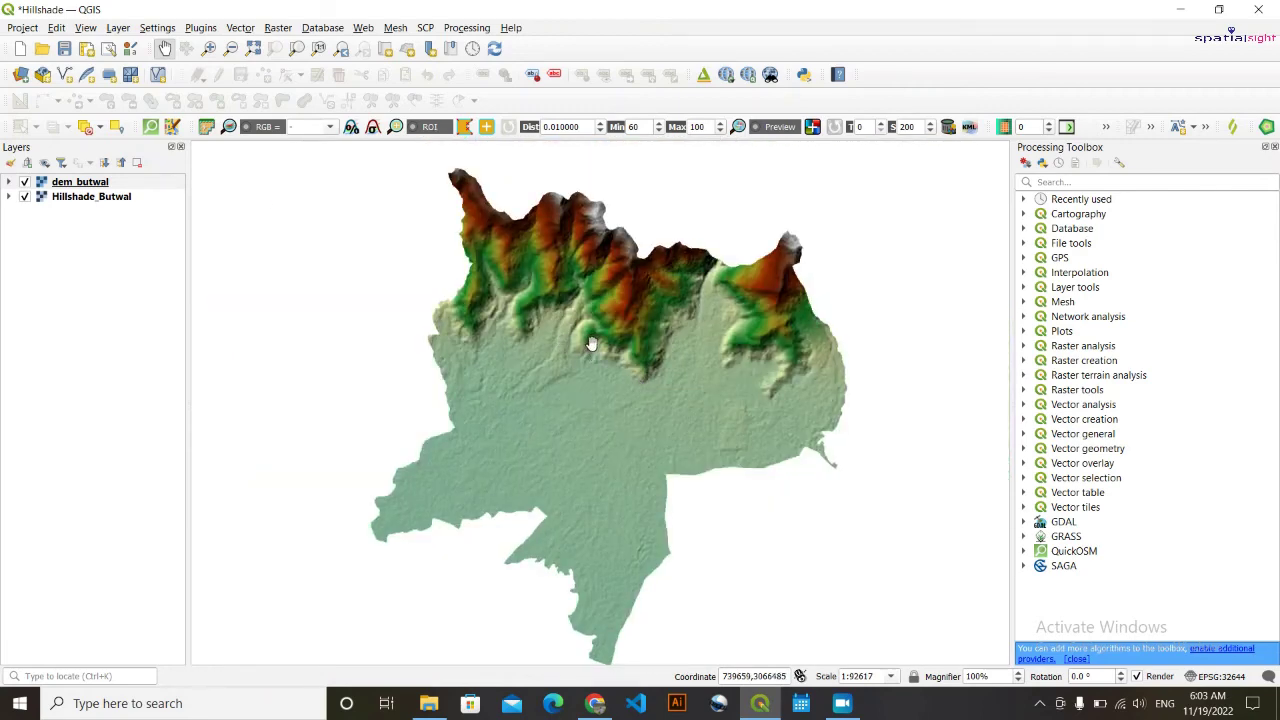
drag(628, 390, 581, 365)
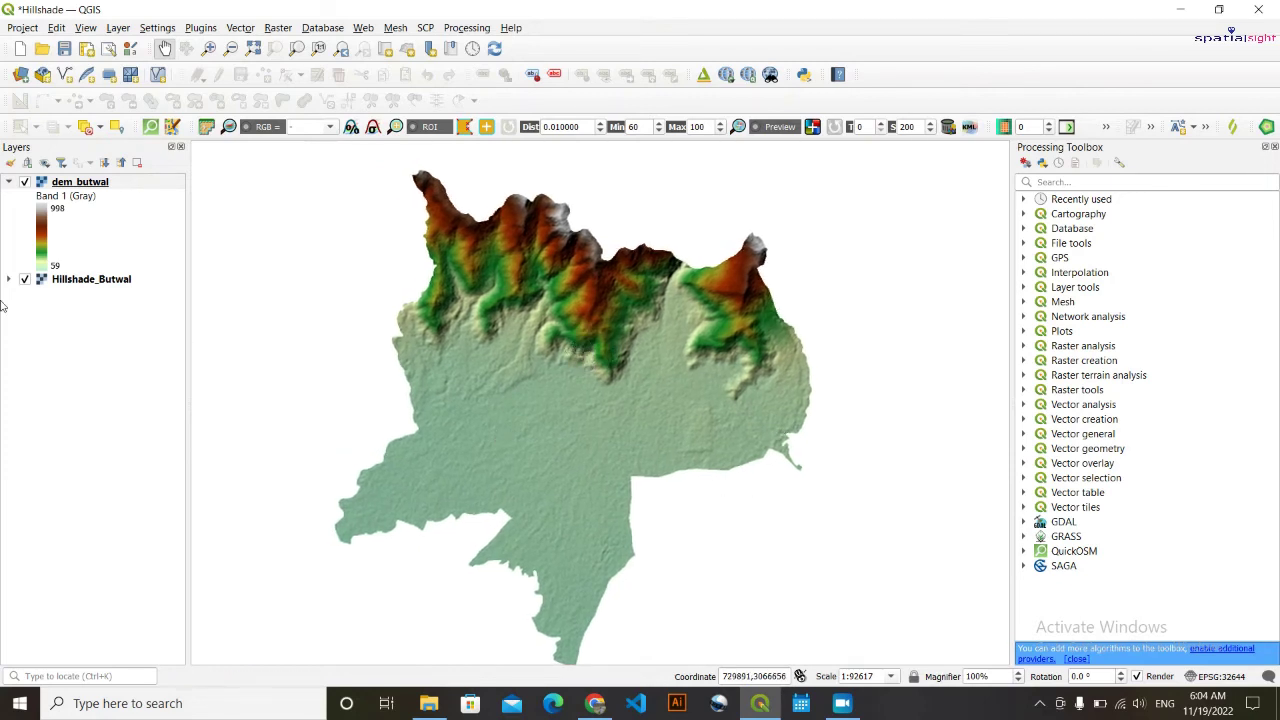
Set dem_butwal's blending mode back to Normal.
double_click(94, 185)
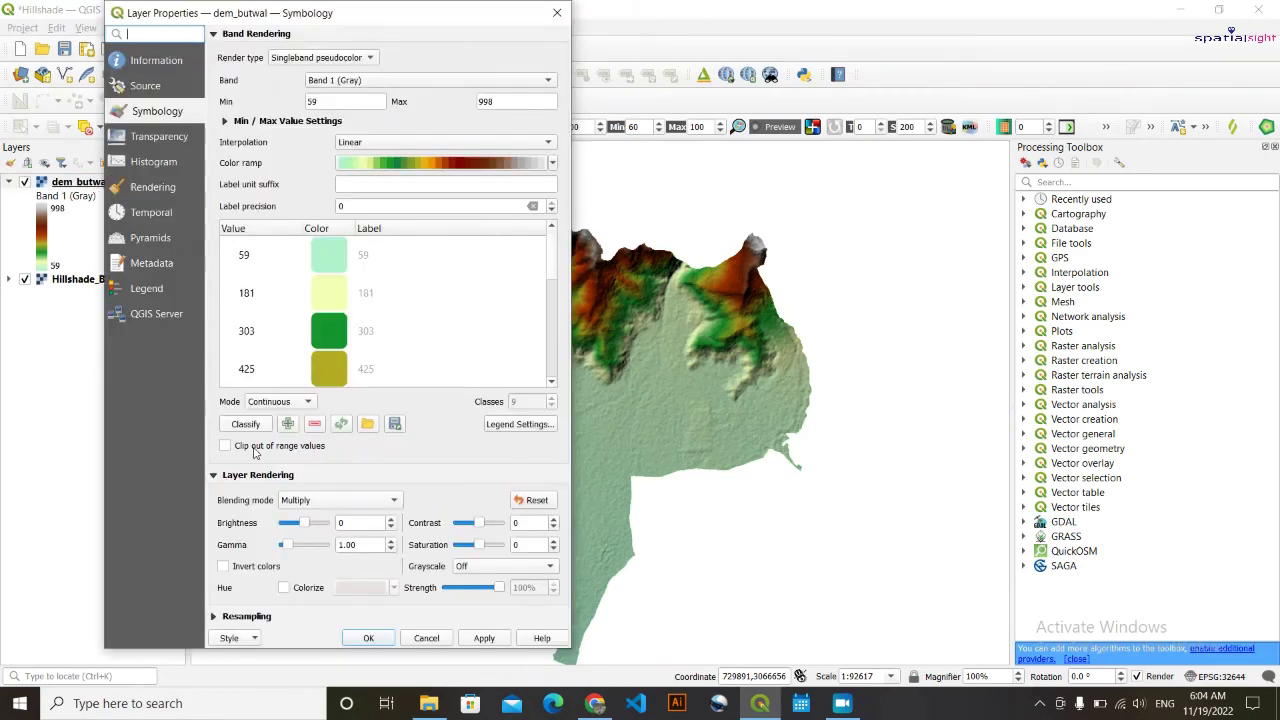
click(355, 505)
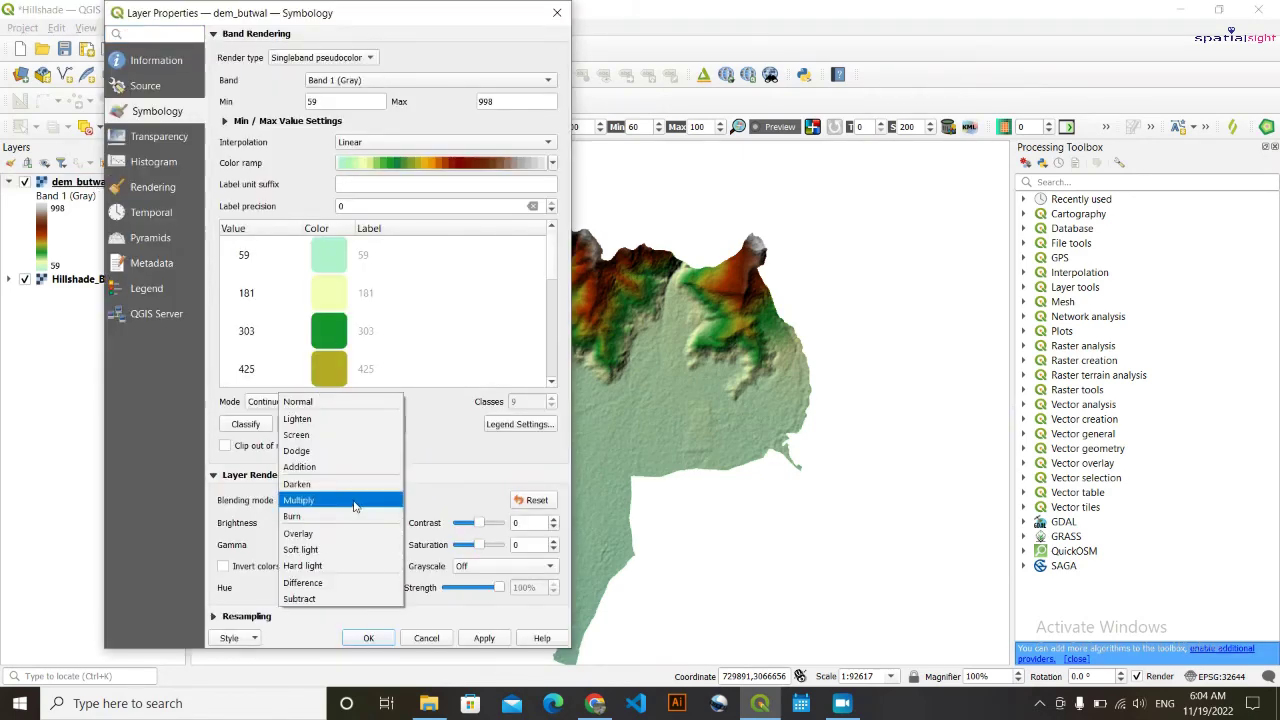
click(316, 402)
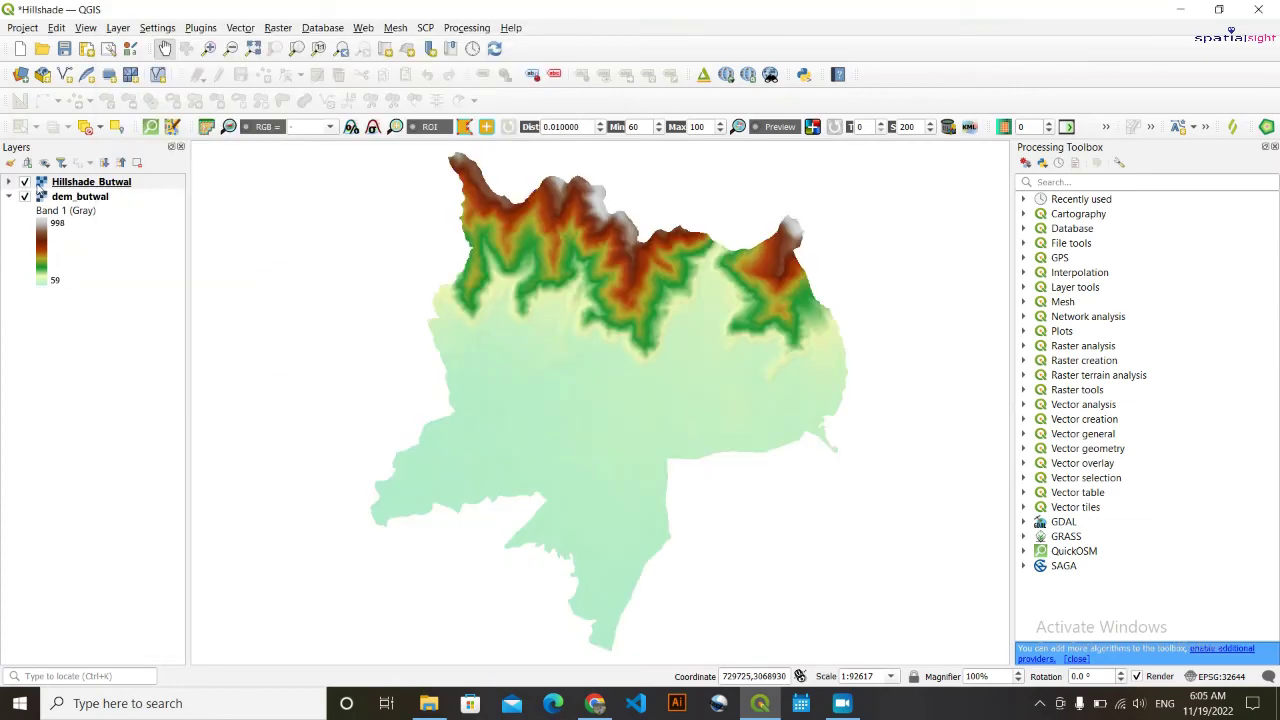
Set Hillshade_Butwal's global opacity back to 100%.
click(52, 183)
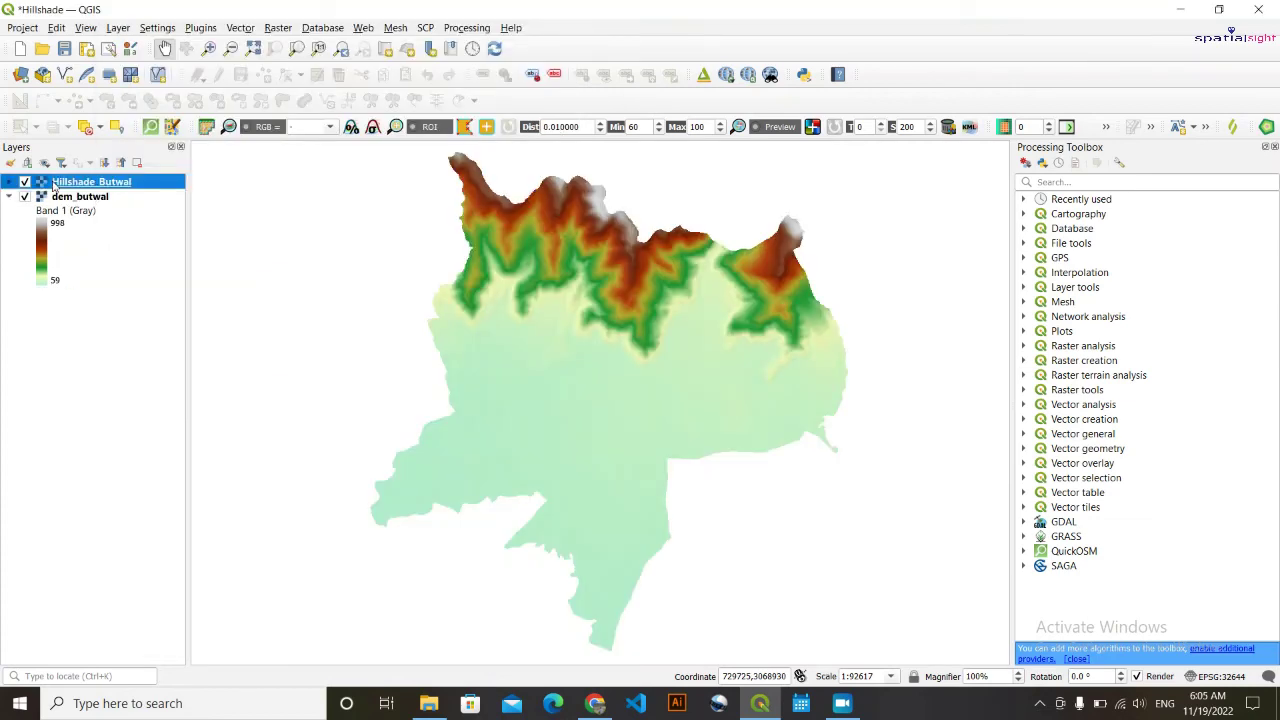
double_click(52, 184)
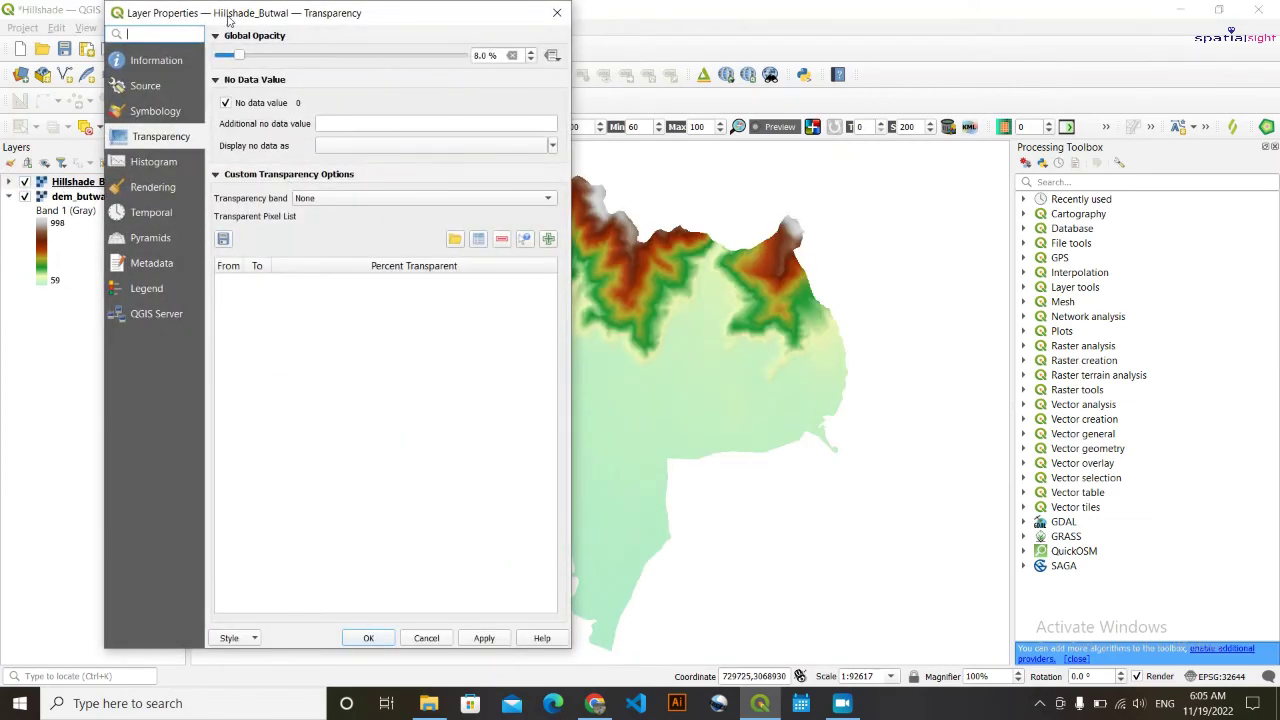
click(512, 56)
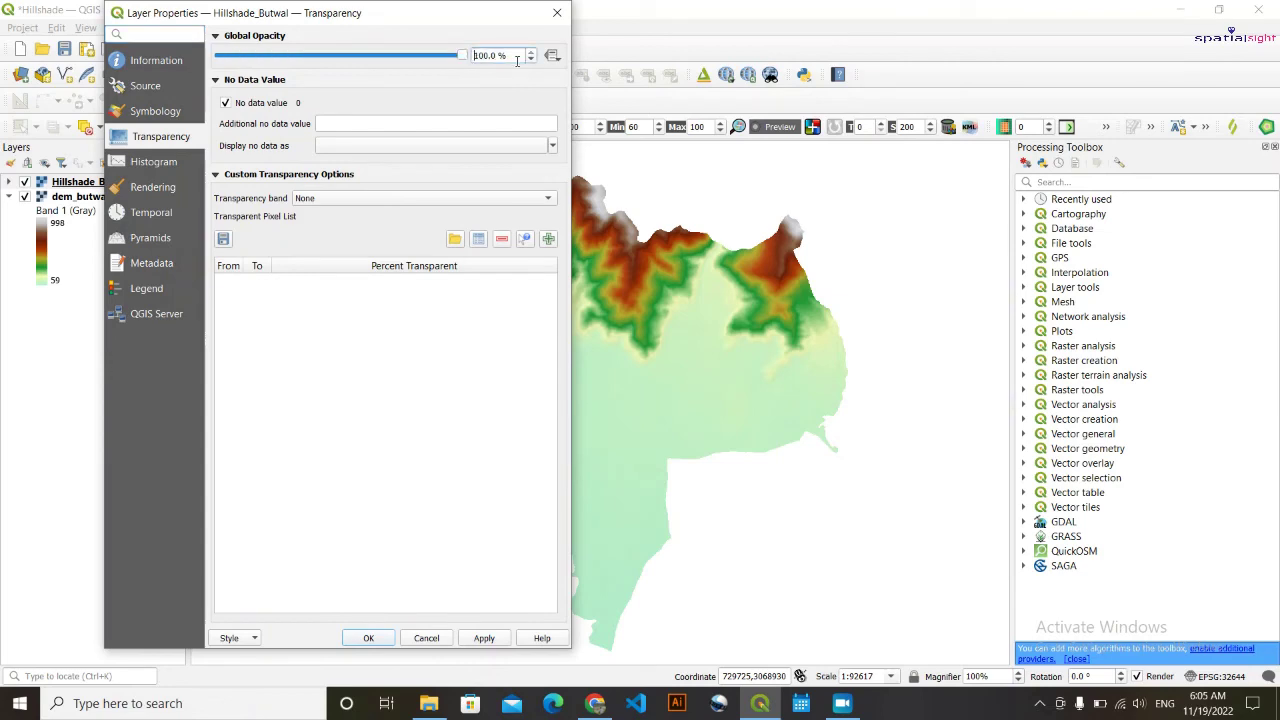
click(484, 638)
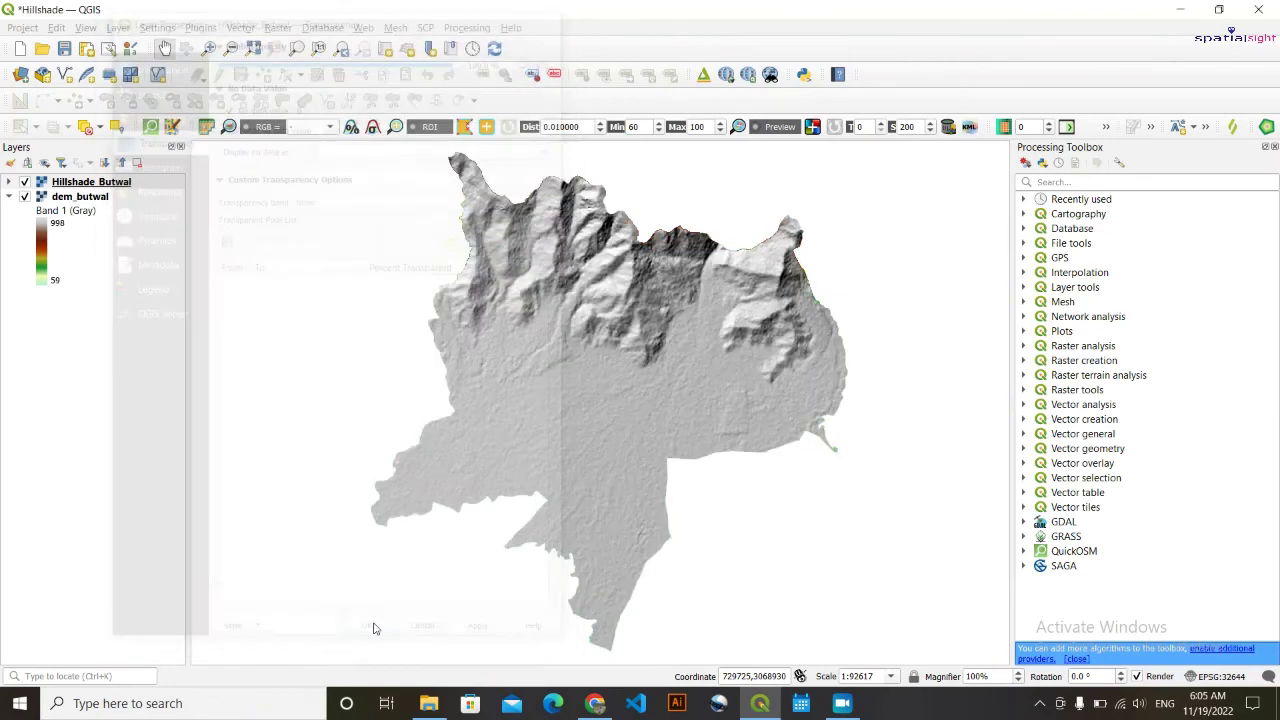
click(380, 638)
Move Hillshade_Butwal beneath dem_butwal in the Layers panel.
click(3, 389)
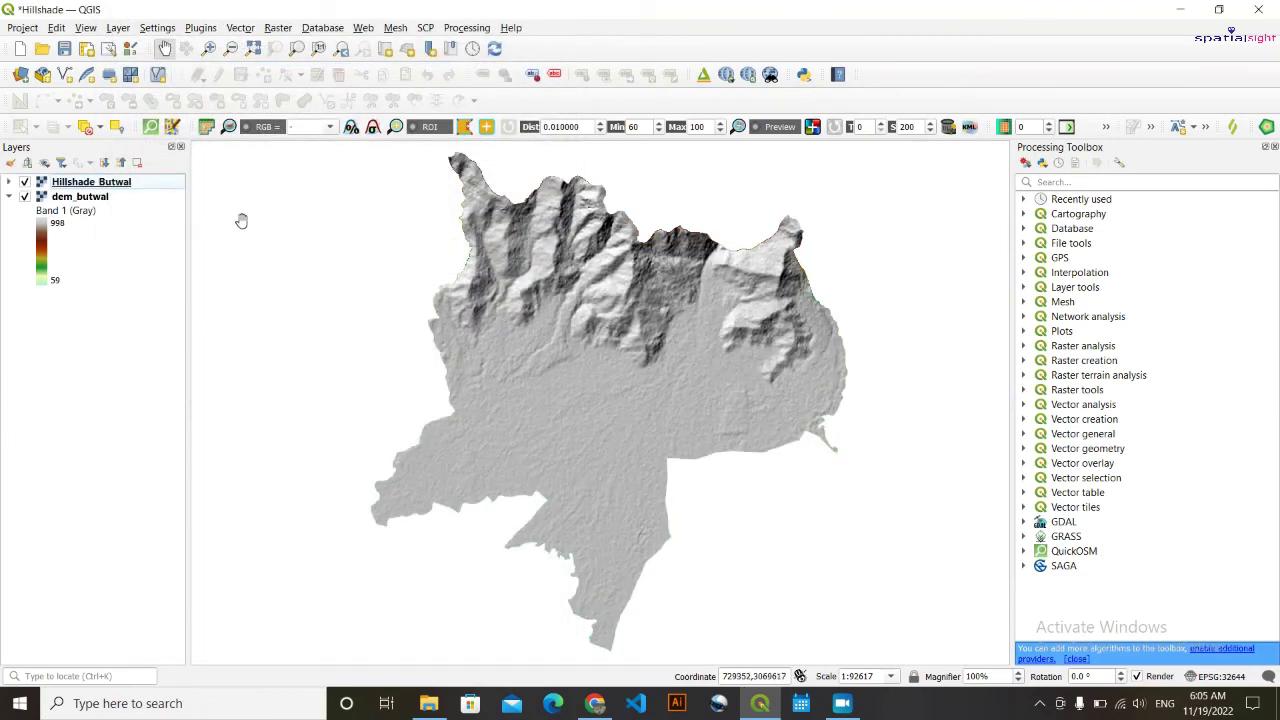
click(5, 198)
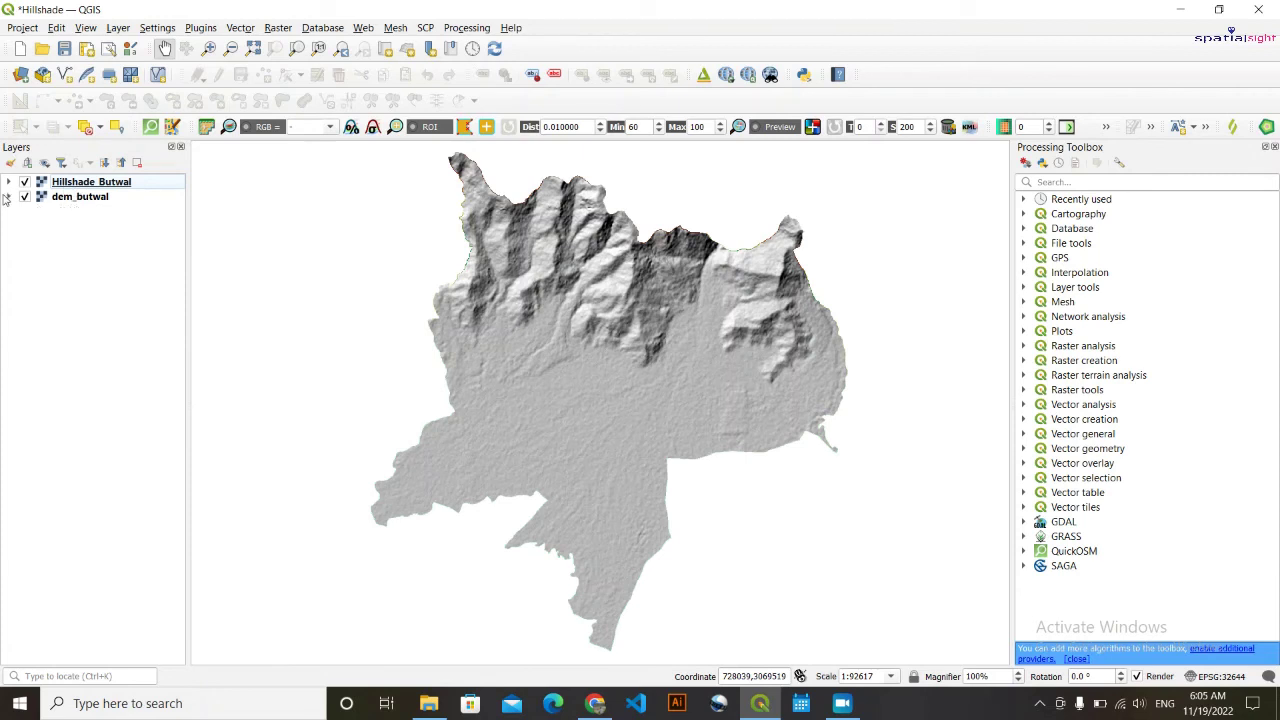
drag(88, 186, 76, 275)
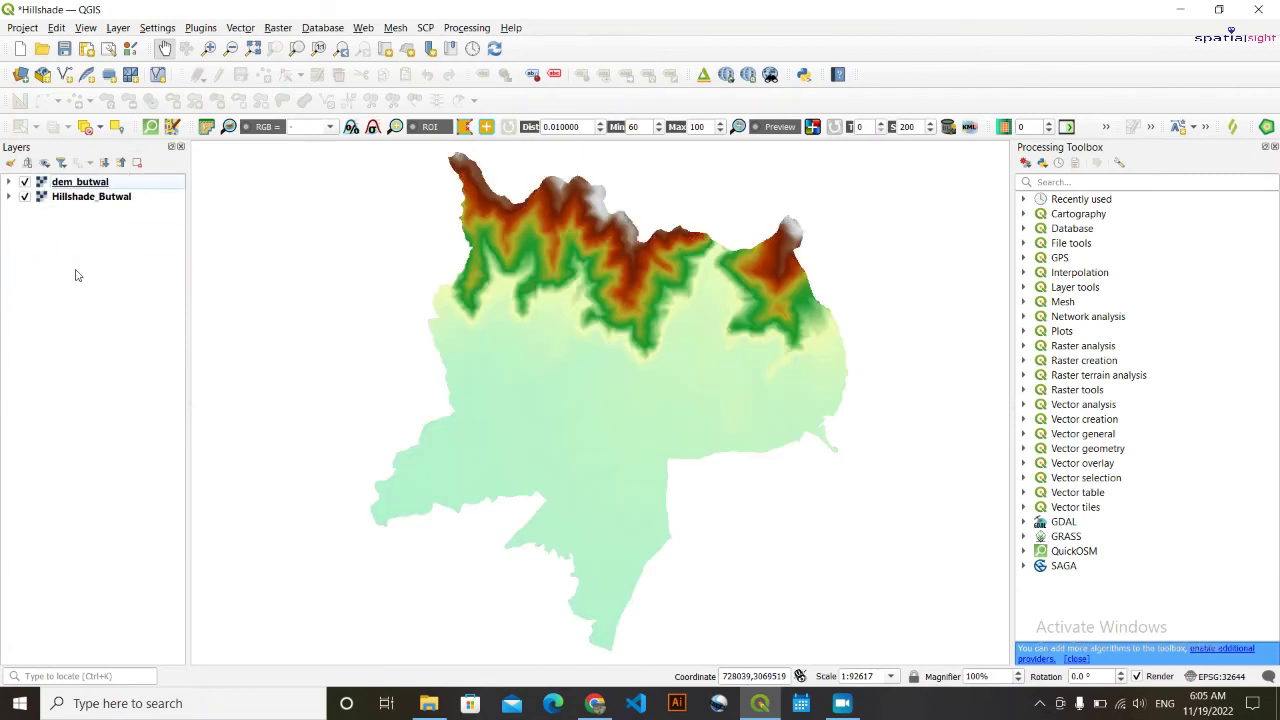
Set dem_butwal's global opacity to 50% in its Transparency properties.
double_click(92, 186)
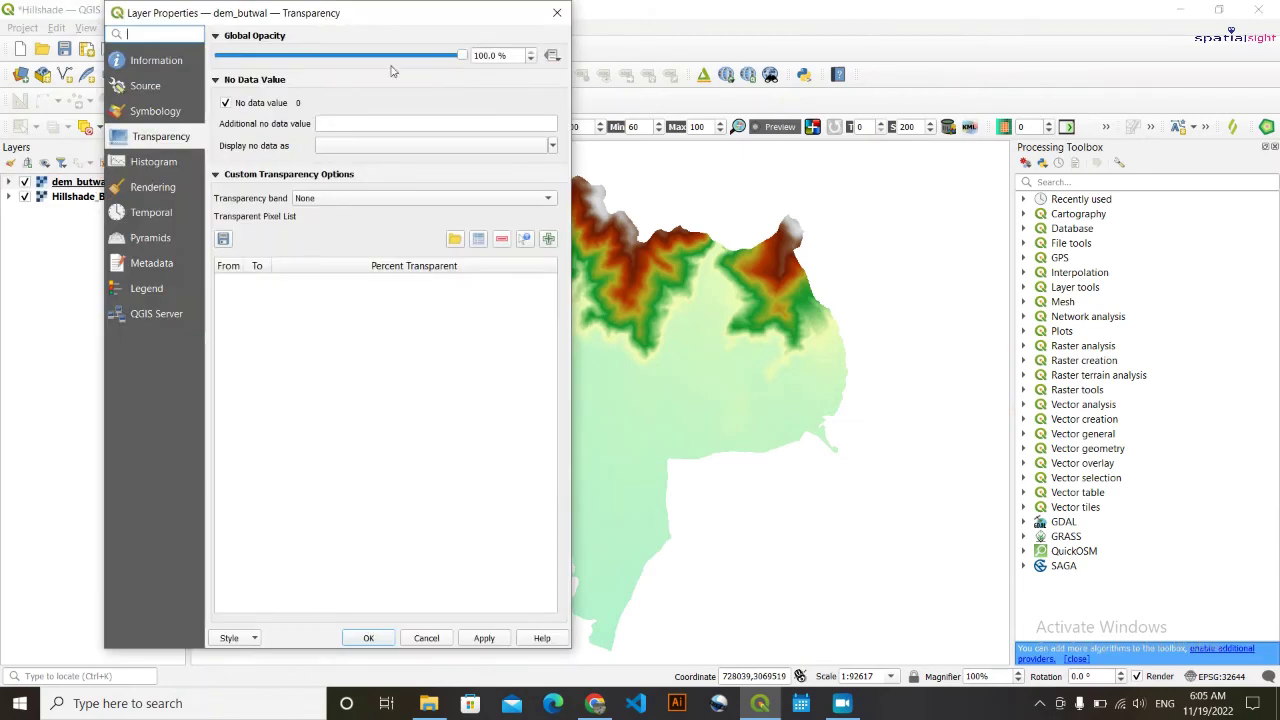
scroll(484, 56, down, 7)
scroll(484, 57, down, 2)
scroll(484, 58, up, 1)
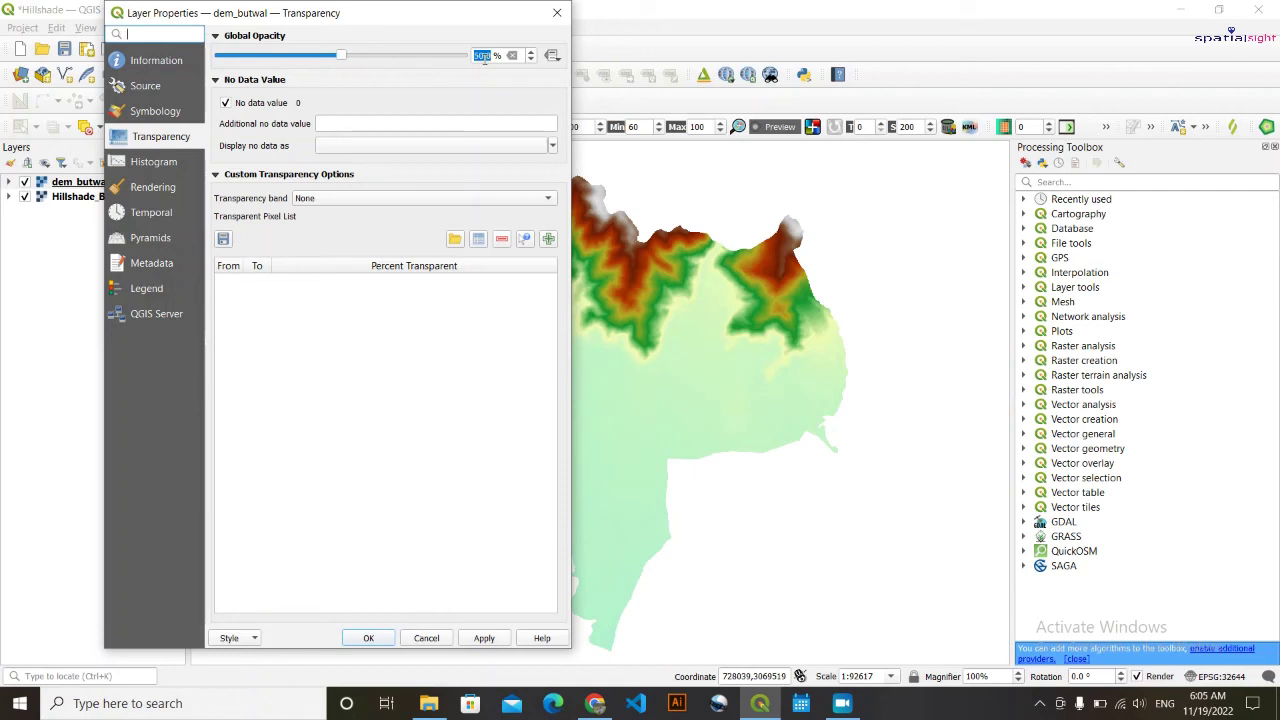
click(500, 639)
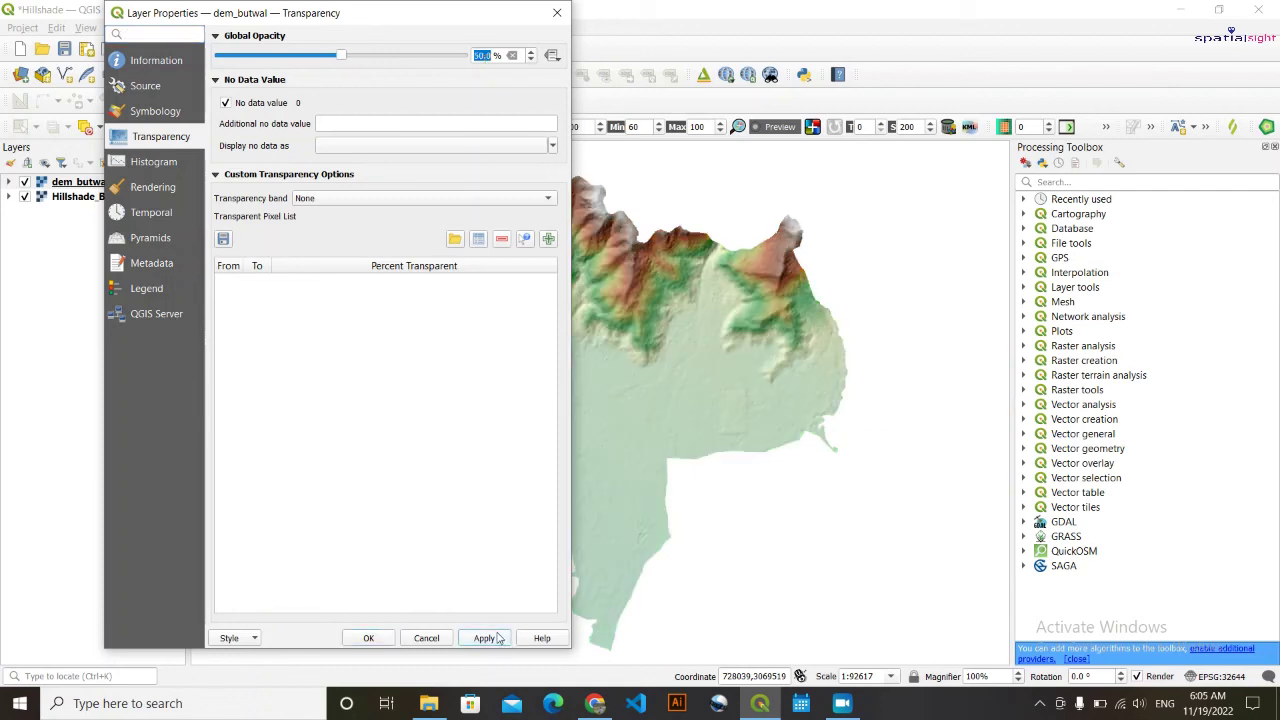
click(368, 638)
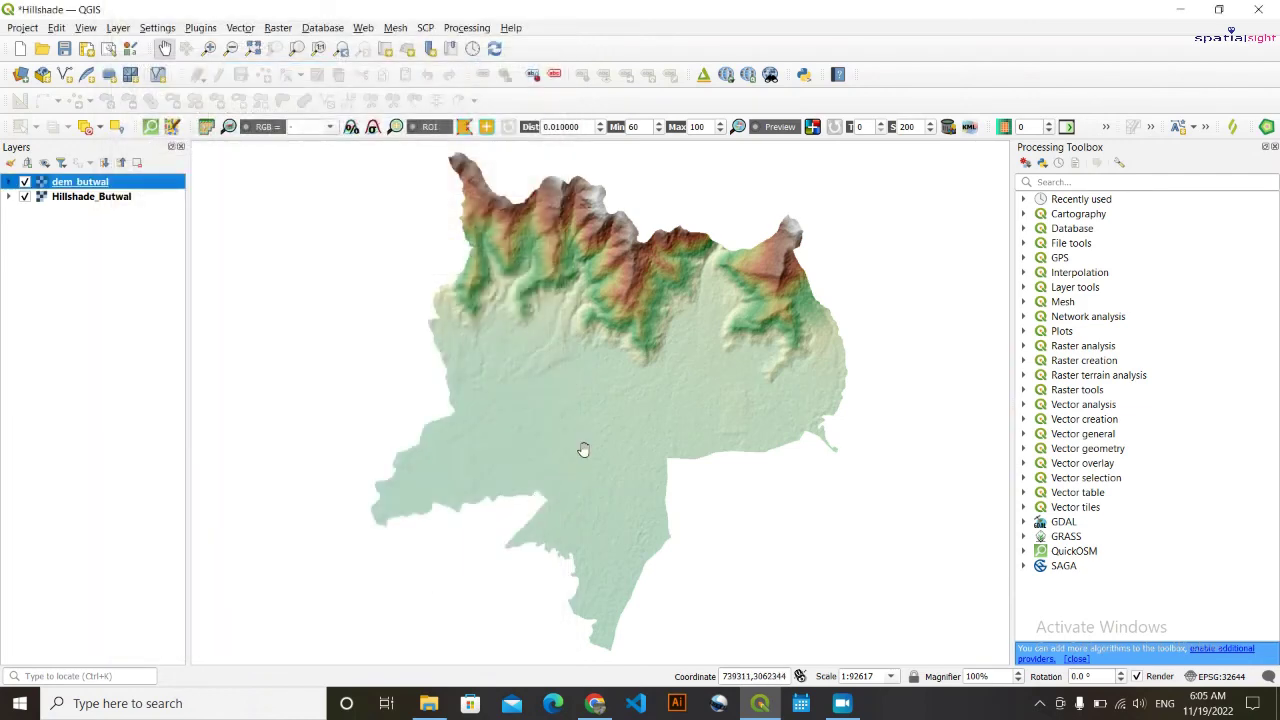
Inspect the semi-transparent terrain over the hillshade, then save the project as Hillshade.qgz.
scroll(626, 337, up, 1)
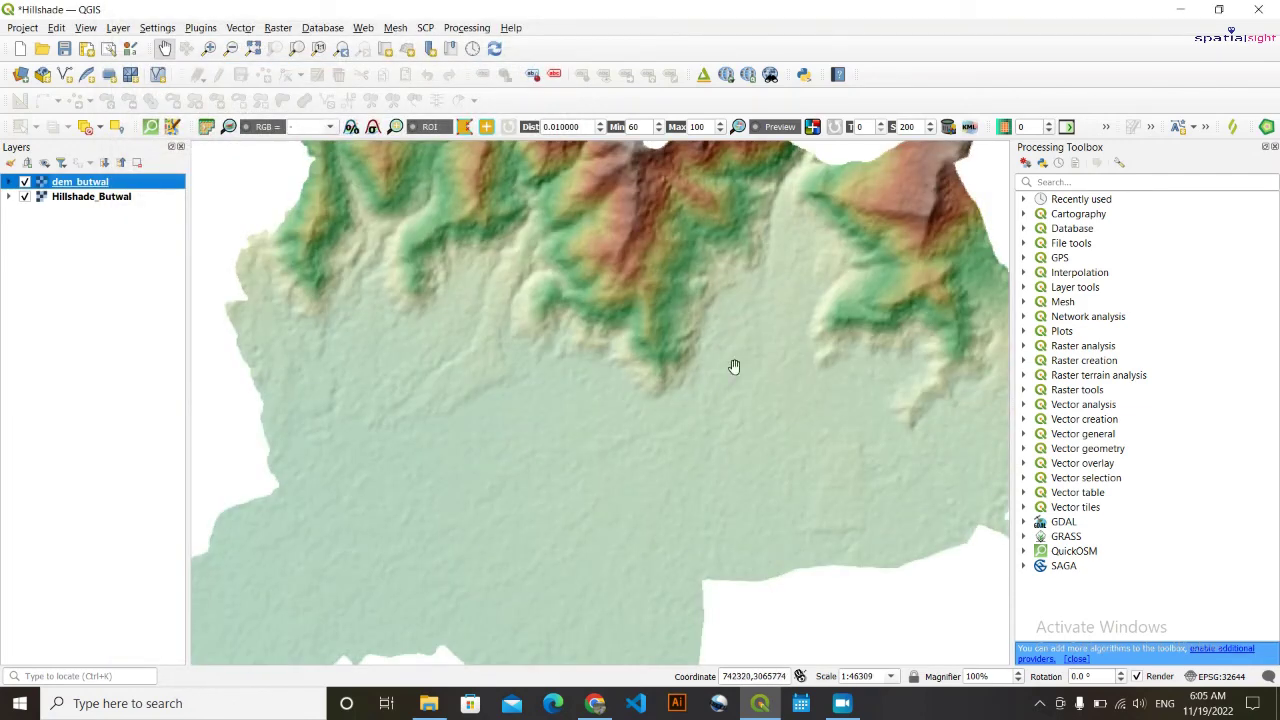
drag(734, 366, 766, 366)
scroll(760, 360, down, 1)
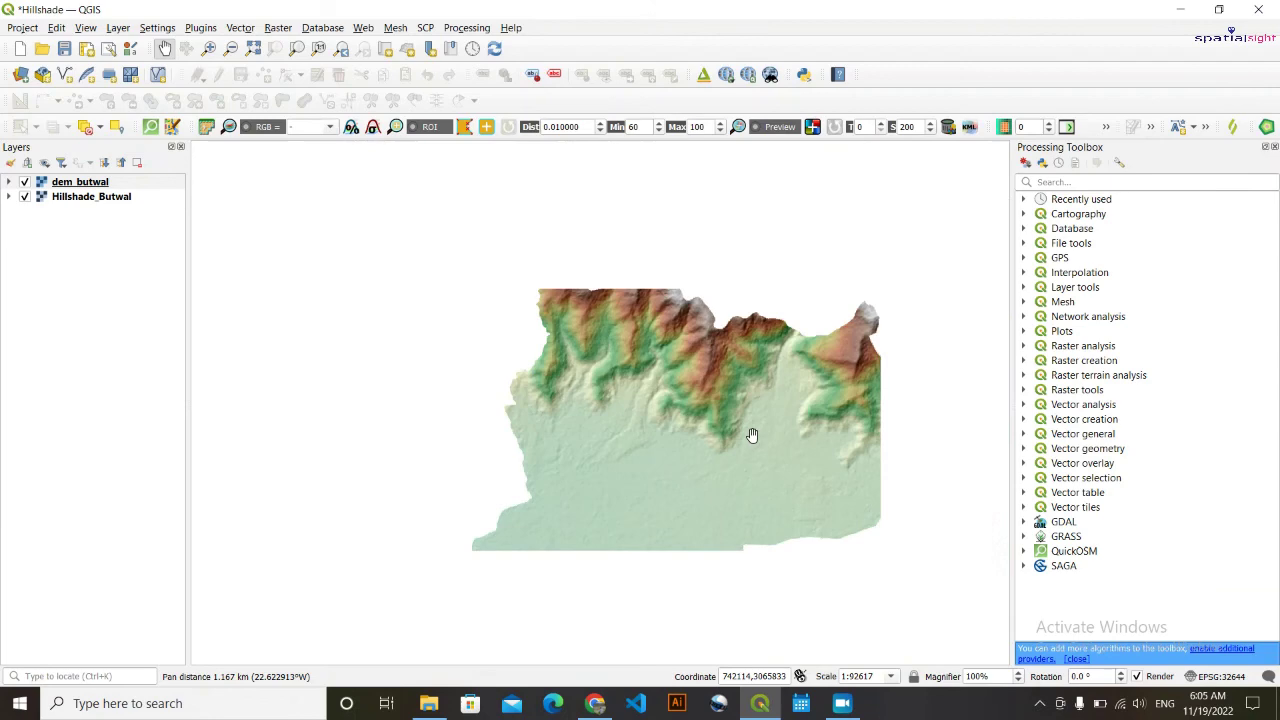
scroll(715, 428, up, 1)
drag(708, 337, 700, 349)
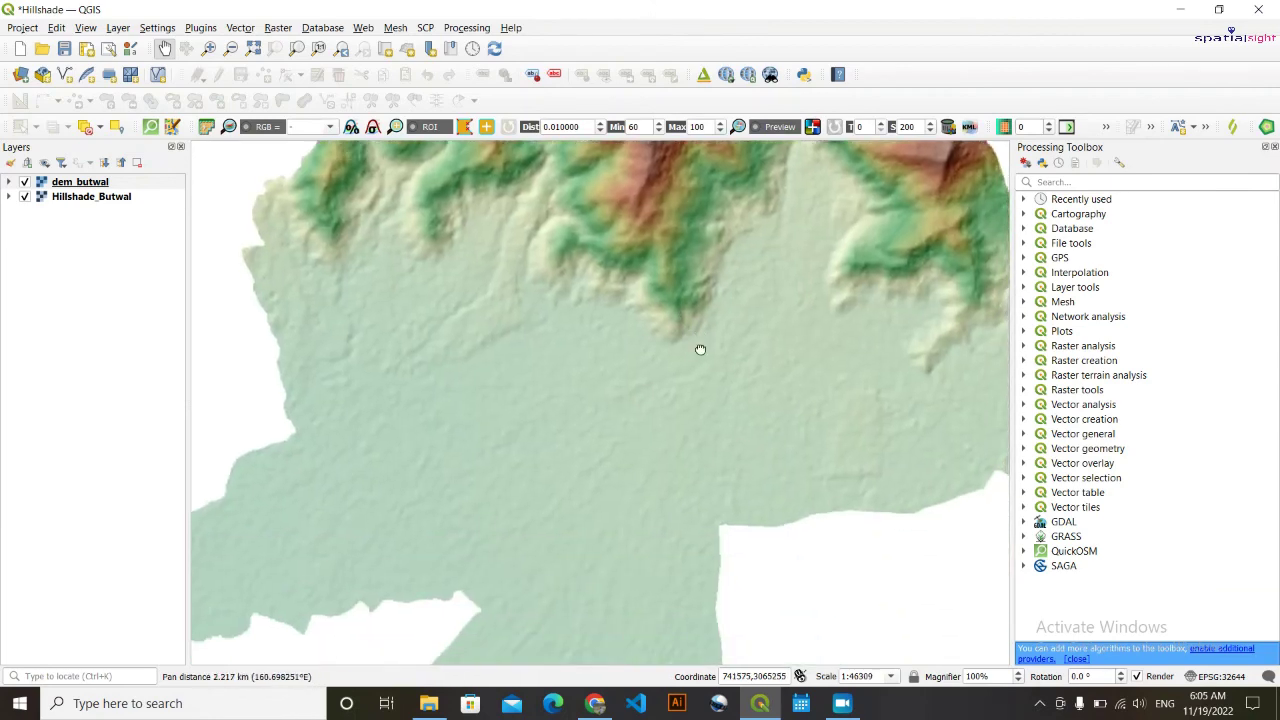
scroll(612, 412, down, 2)
scroll(620, 414, up, 1)
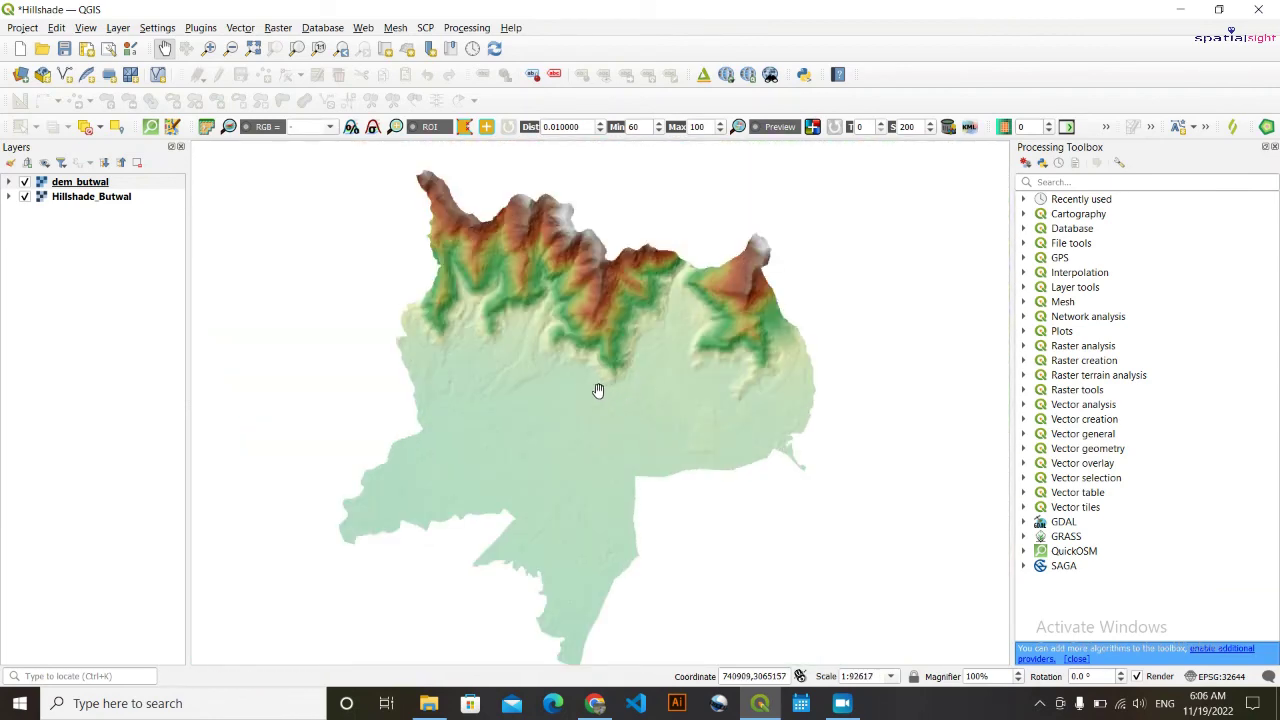
drag(600, 366, 572, 388)
scroll(572, 311, up, 1)
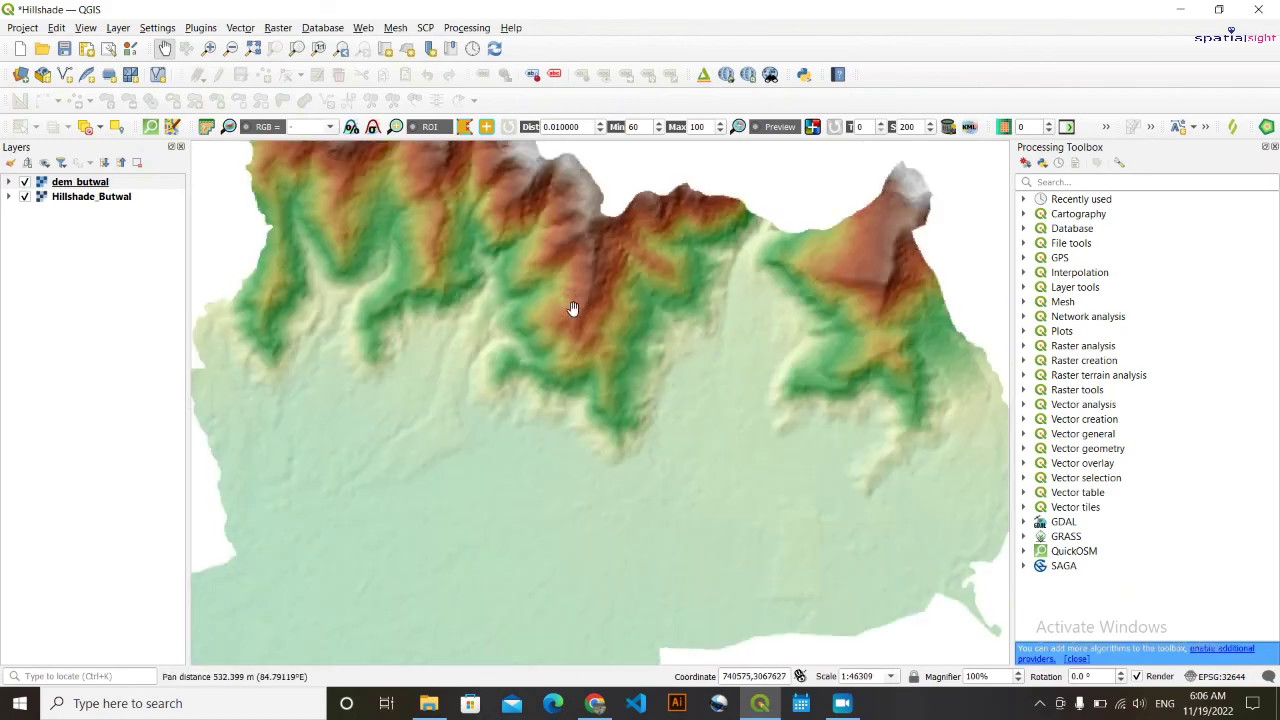
drag(534, 499, 548, 358)
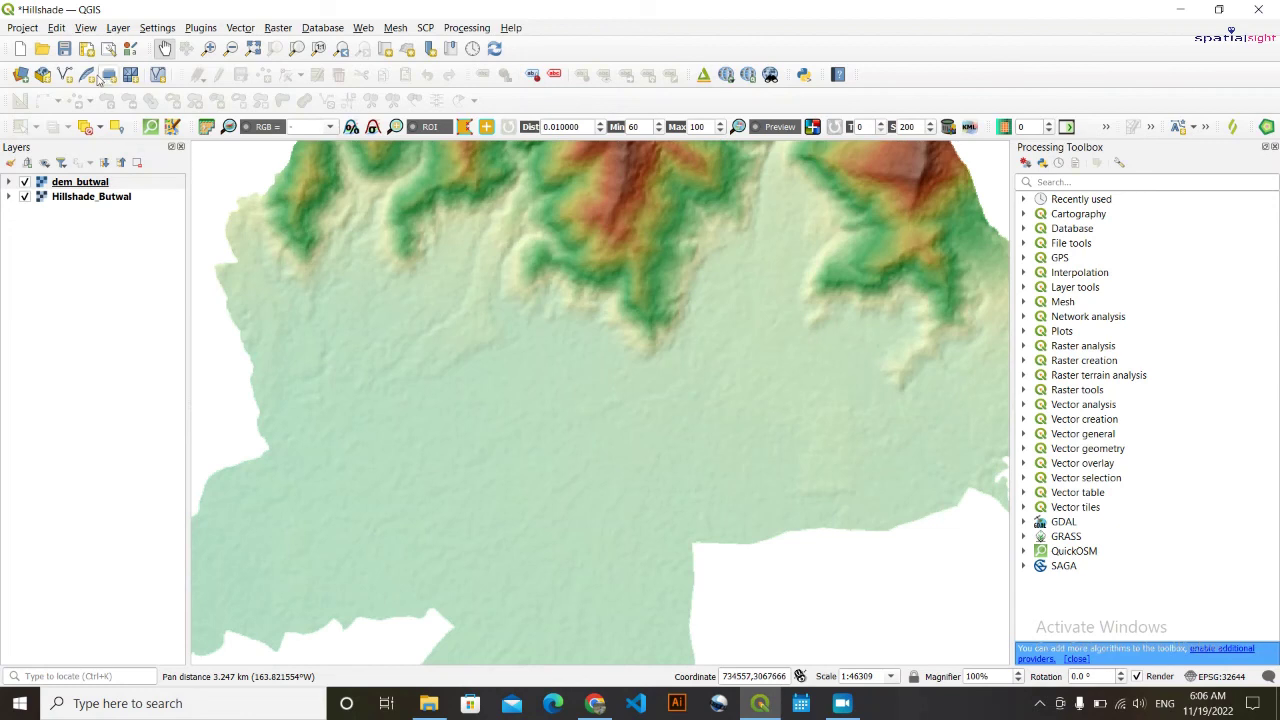
click(64, 48)
scroll(612, 412, down, 1)
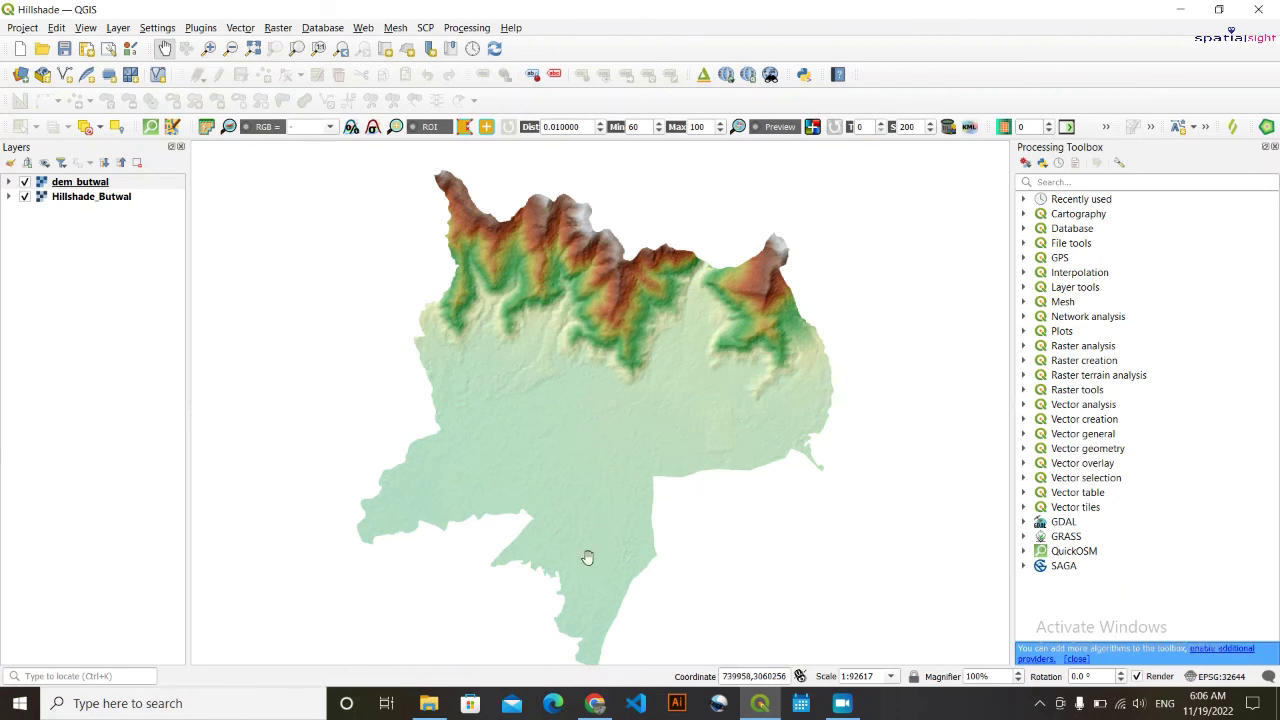
click(595, 703)
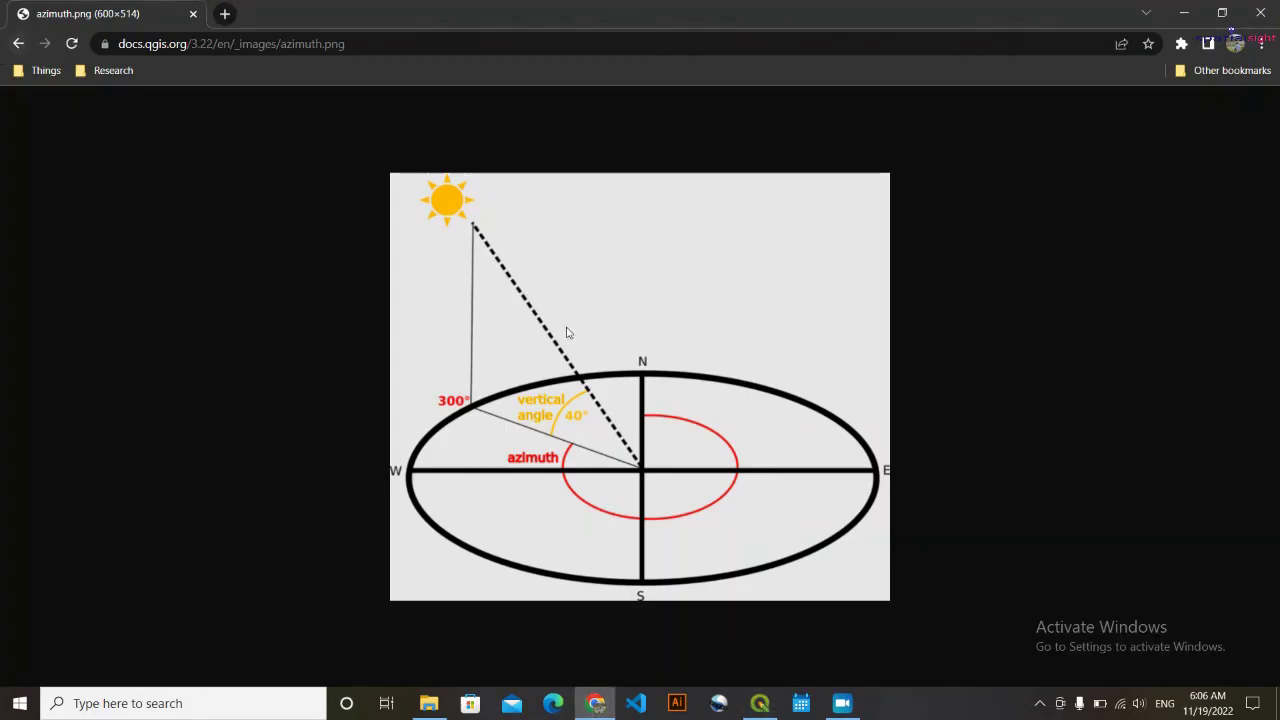
click(18, 43)
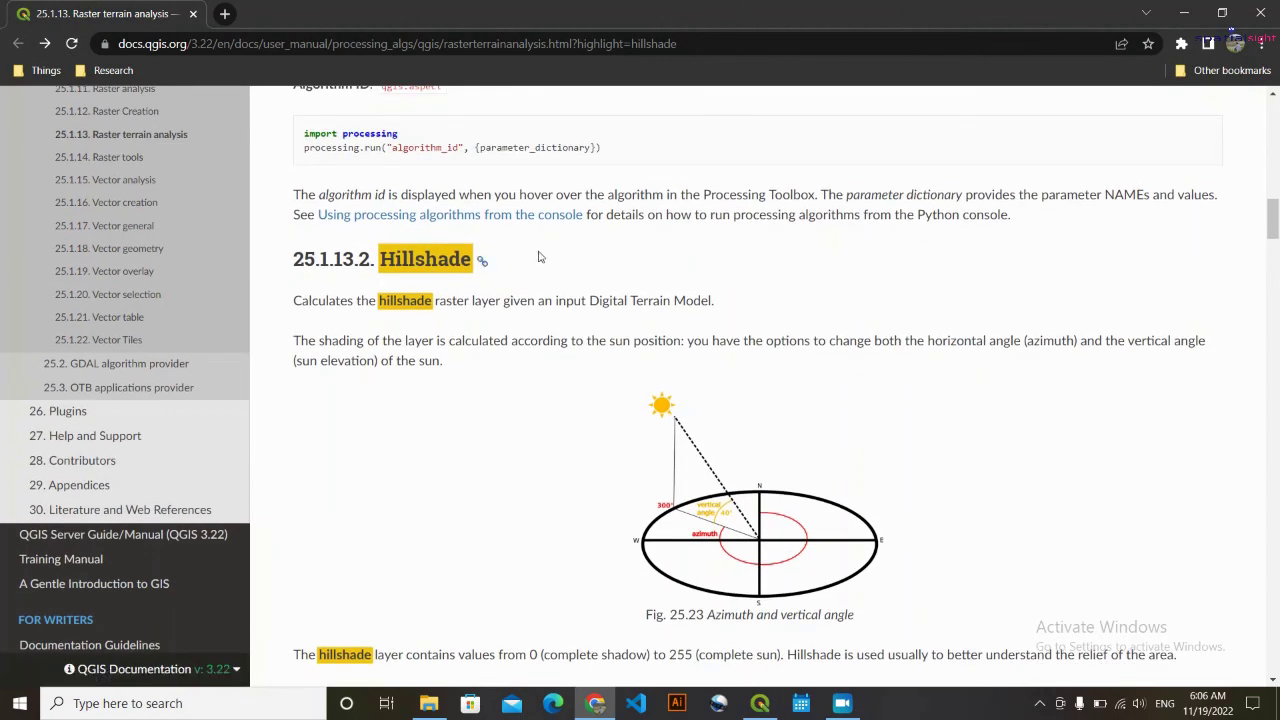
scroll(605, 418, down, 2)
scroll(605, 418, down, 5)
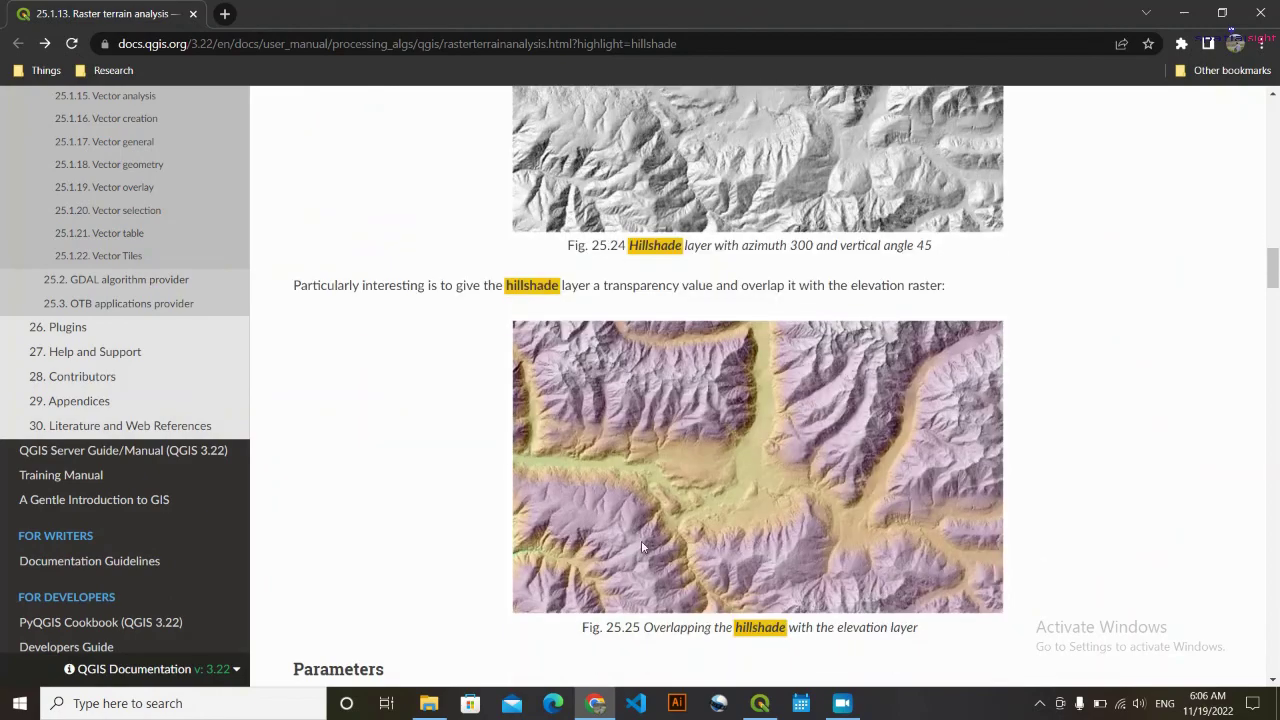
scroll(641, 540, up, 7)
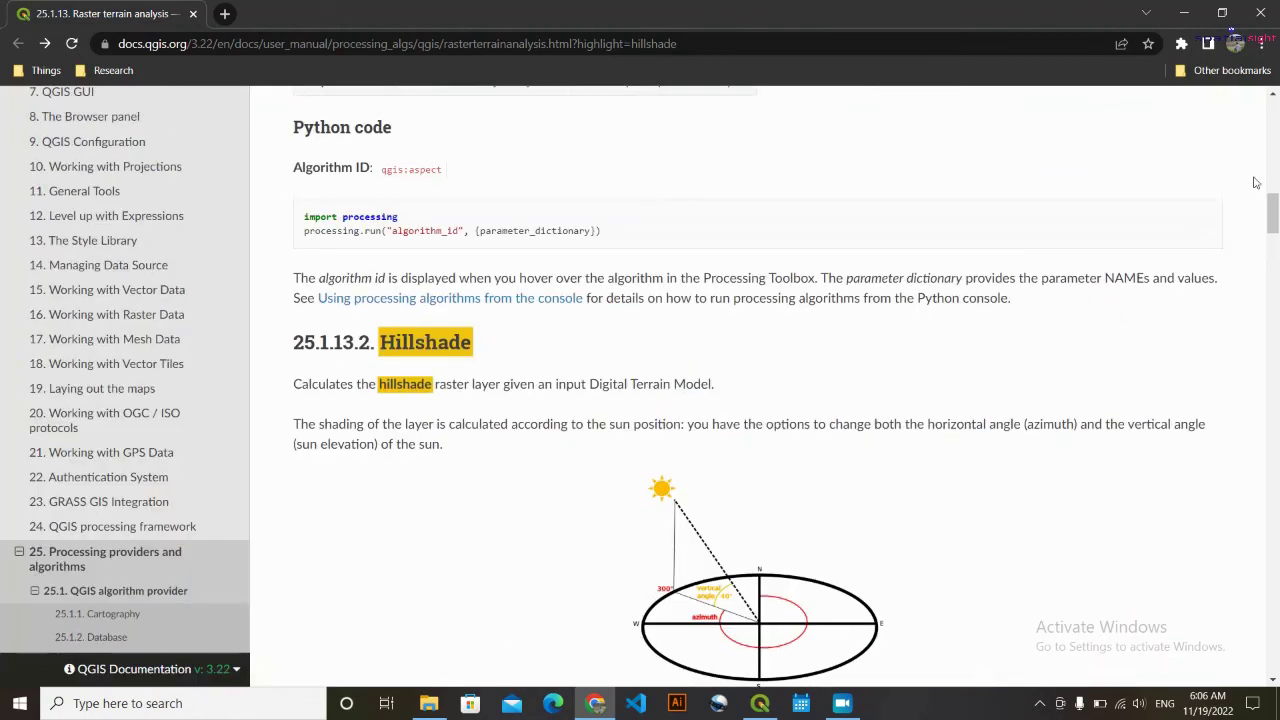
click(1184, 12)
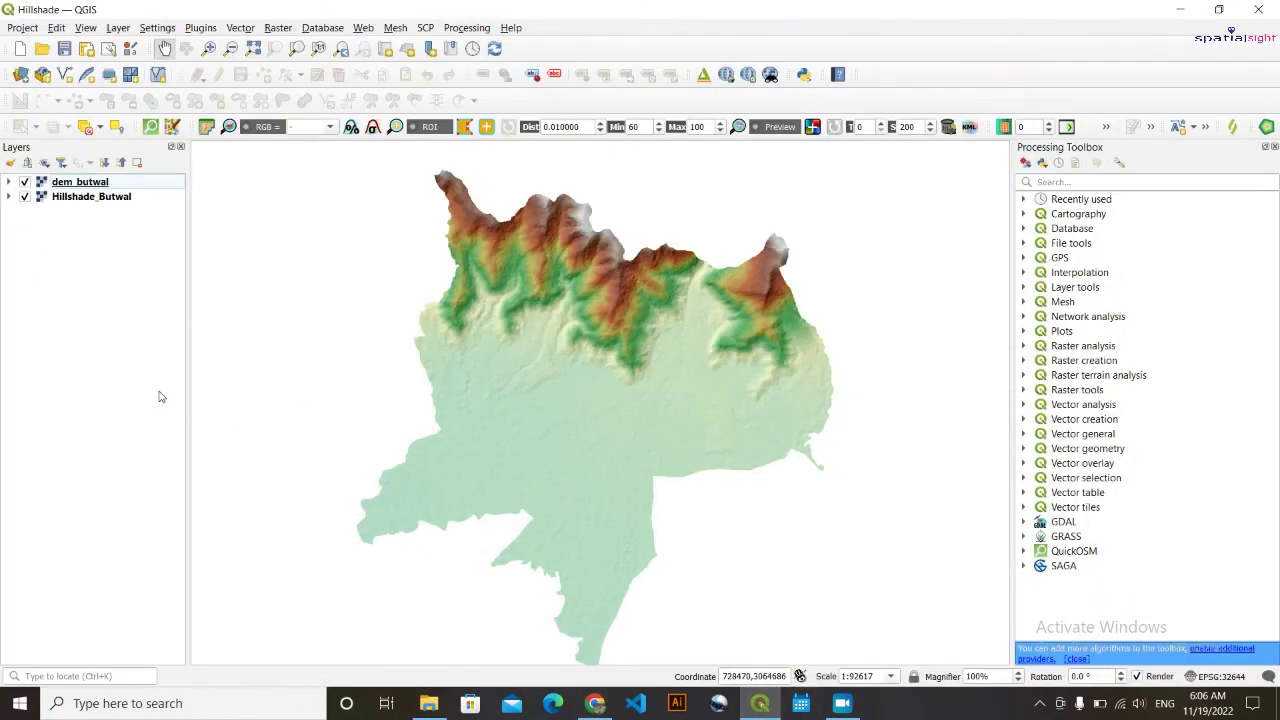
key(ctrl+s)
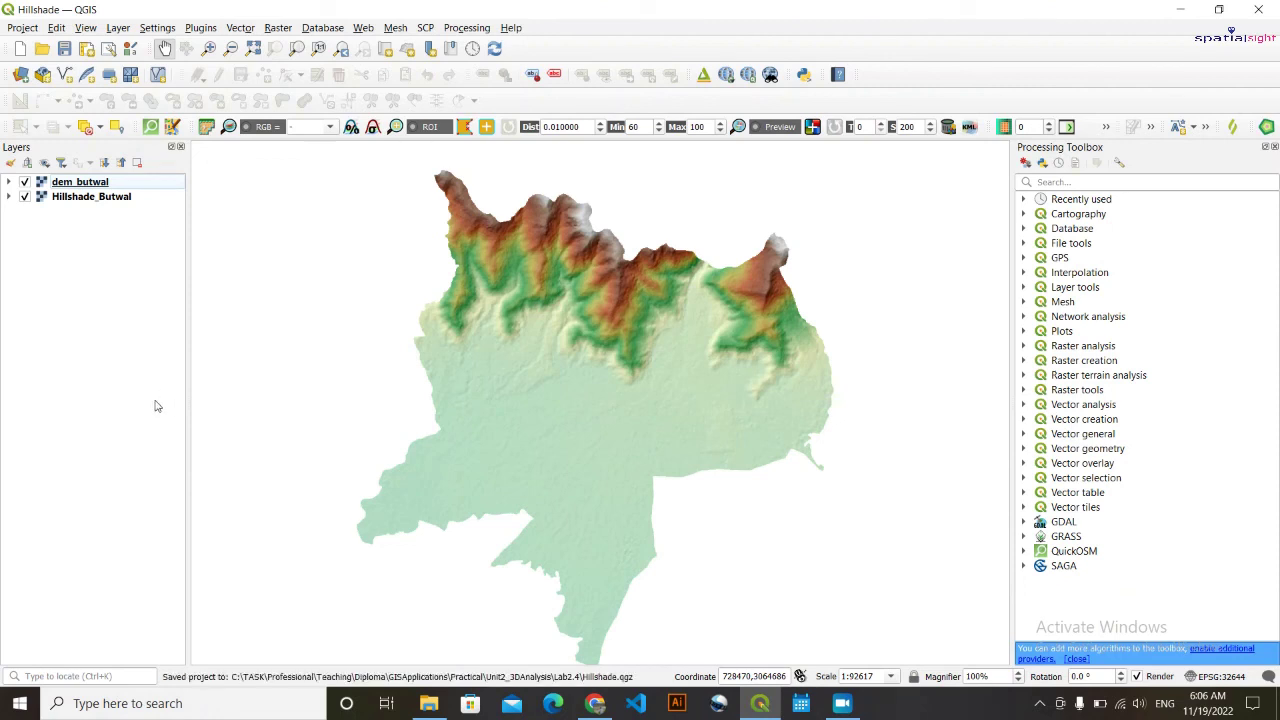